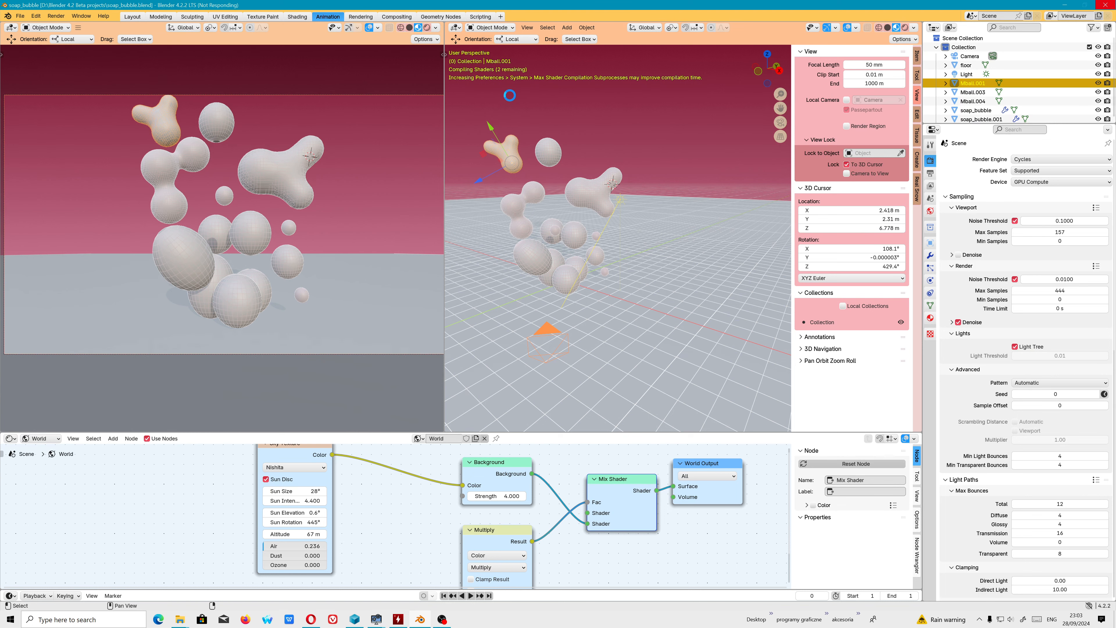
- Select the large three-lobed bubble Mball.004 and switch from the Animation workspace to the Shading workspace
scroll(354, 211, down, 2)
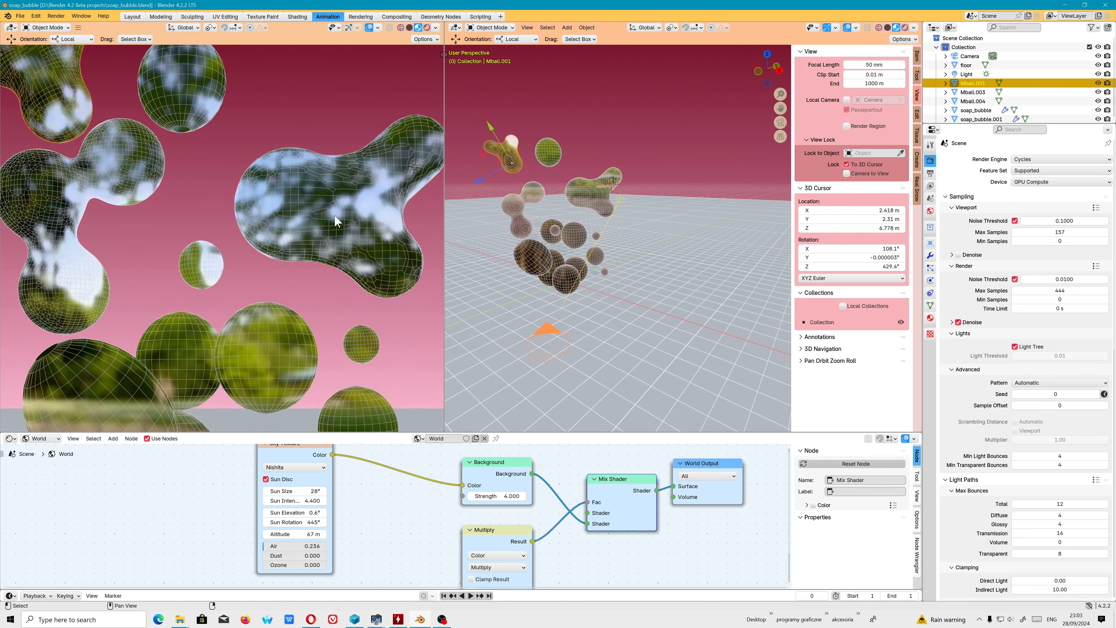
click(342, 212)
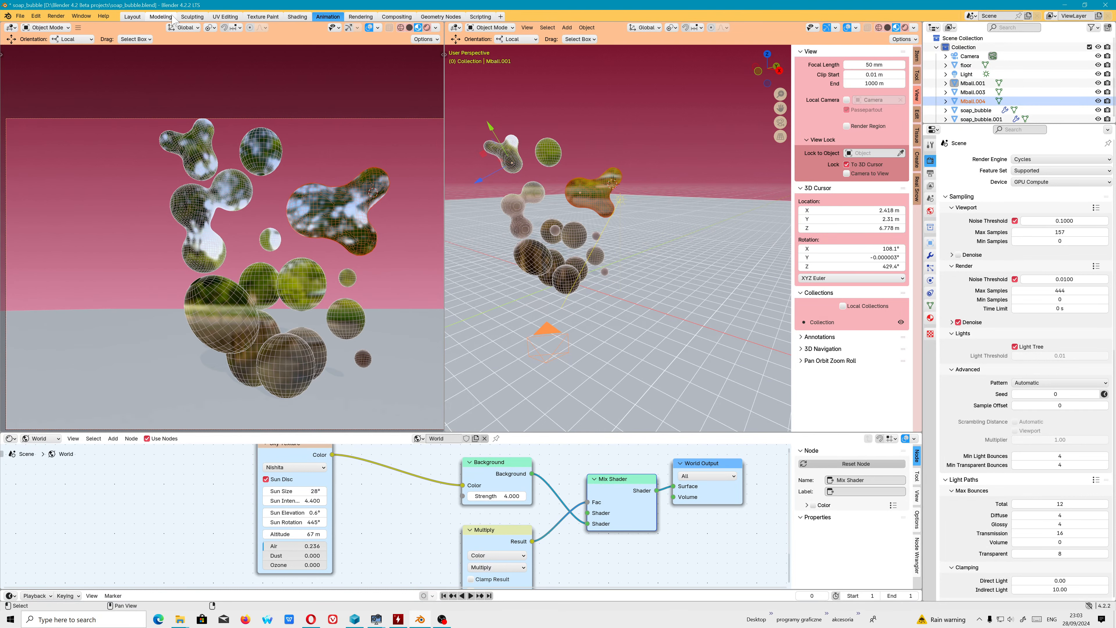
click(169, 16)
click(492, 189)
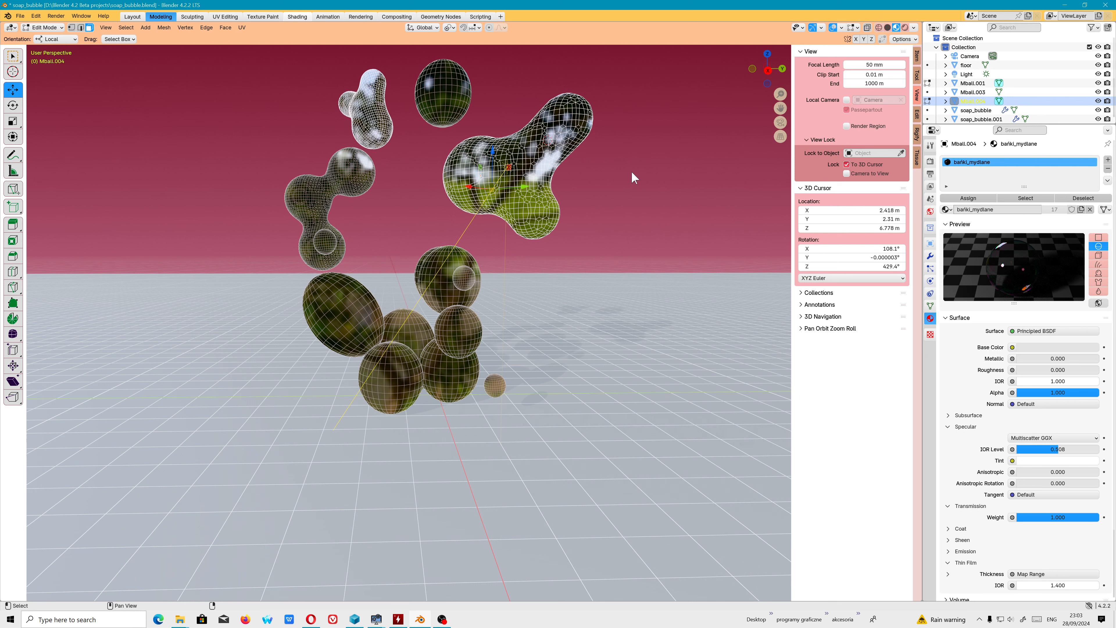
click(297, 17)
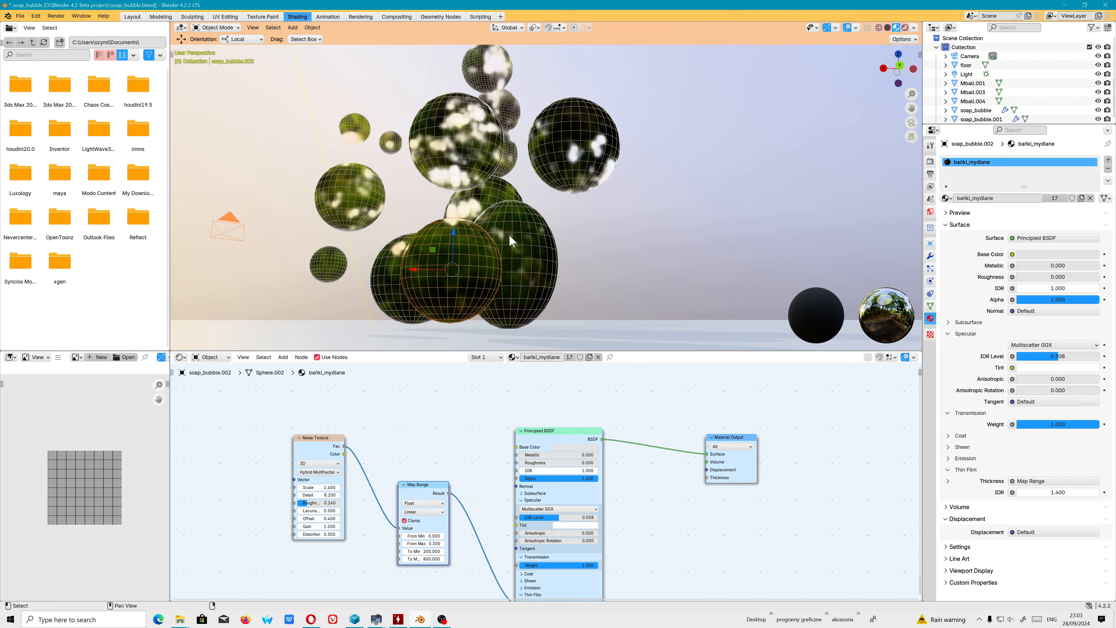
- Select the soap_bubble.005 sphere among the grouped bubbles for material editing
middle_drag(490, 281, 582, 210)
scroll(582, 210, up, 3)
scroll(453, 433, down, 3)
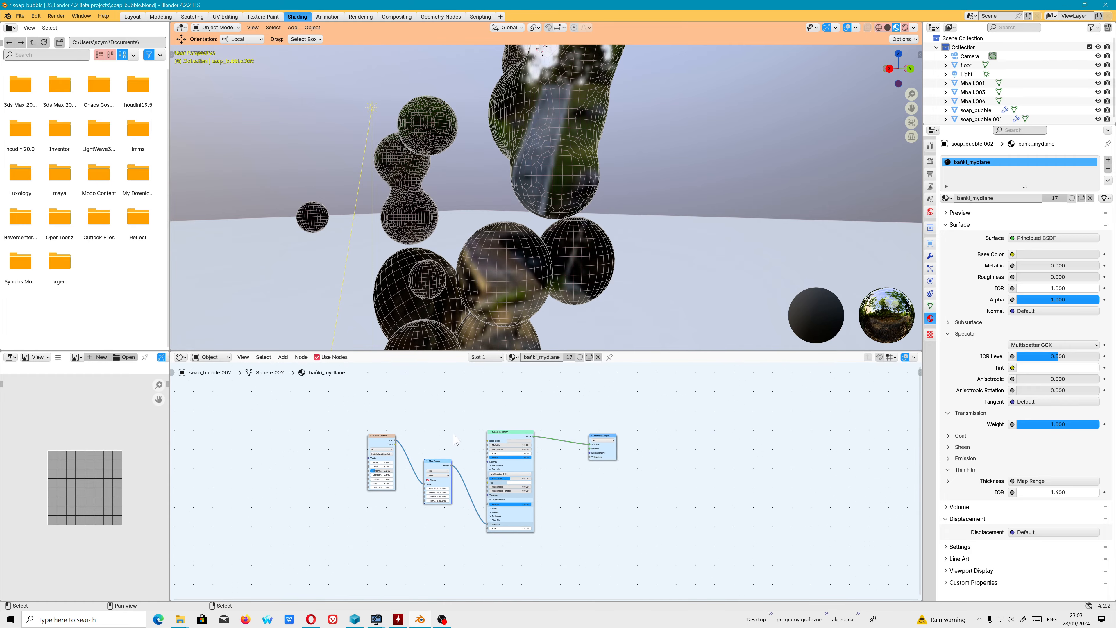
middle_drag(527, 254, 503, 252)
click(502, 250)
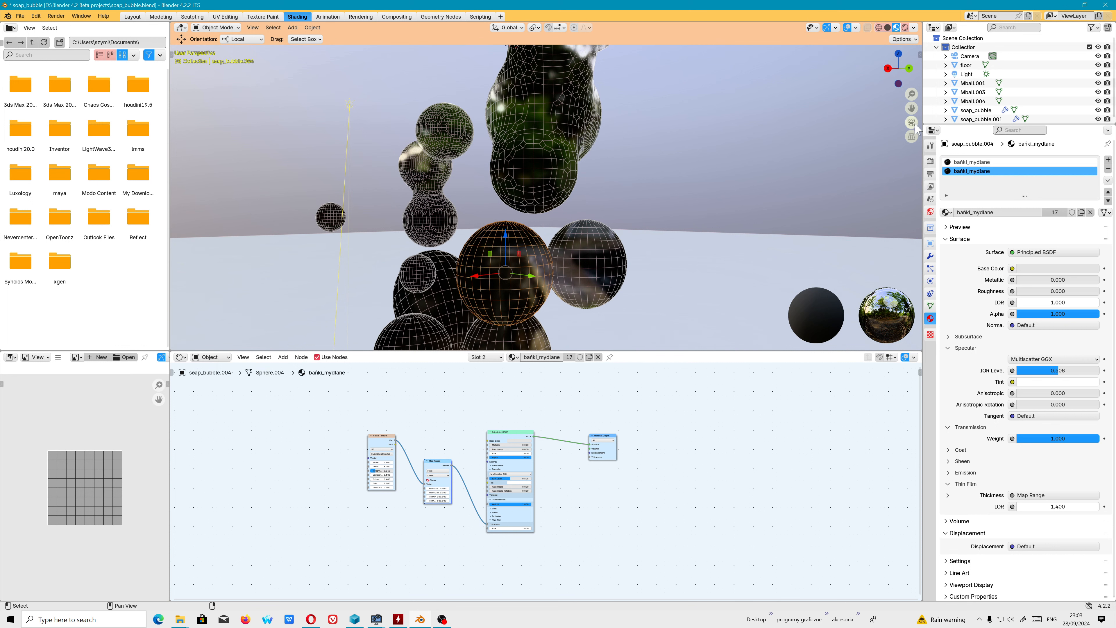
click(782, 177)
click(616, 250)
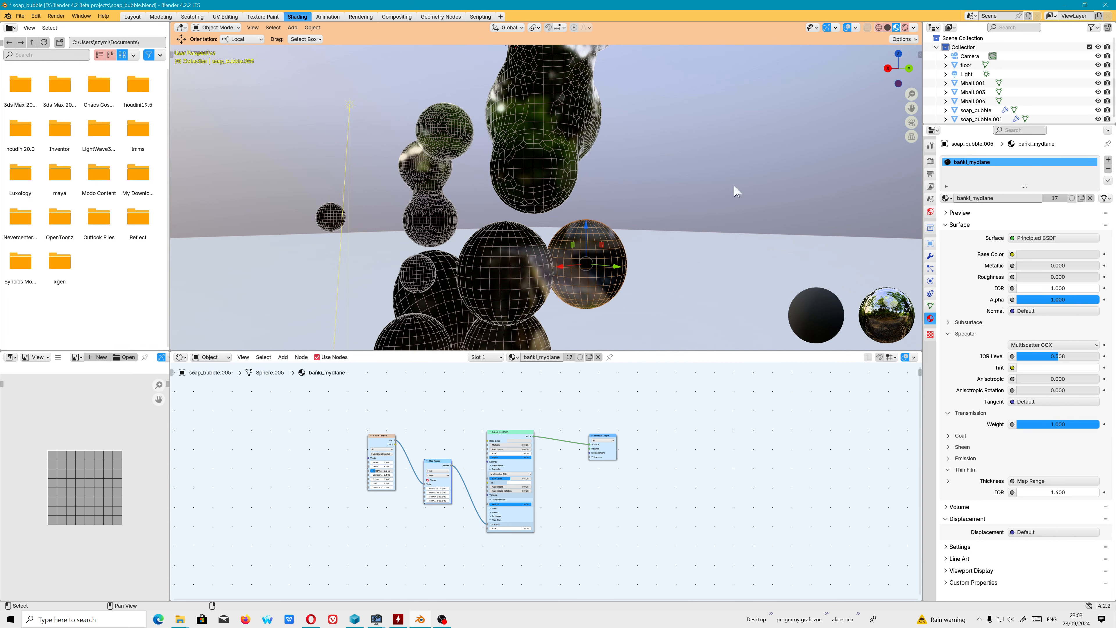
scroll(422, 273, down, 5)
middle_drag(444, 267, 644, 167)
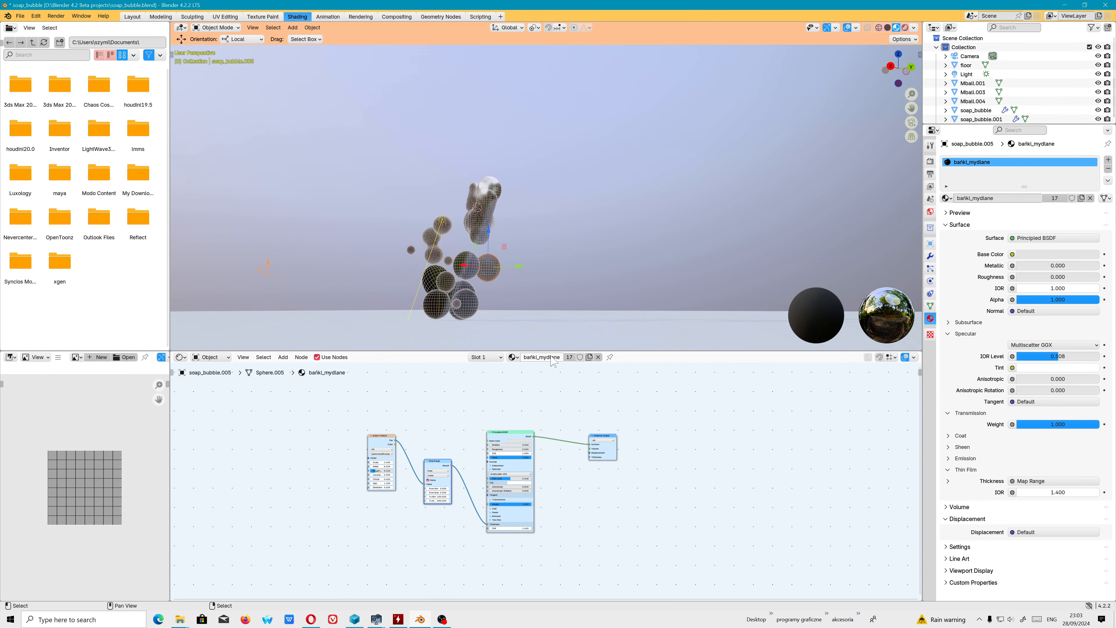
- Make the shared bańki_mydlane material a single-user copy on the soap_bubble.005 sphere
click(512, 357)
key(Escape)
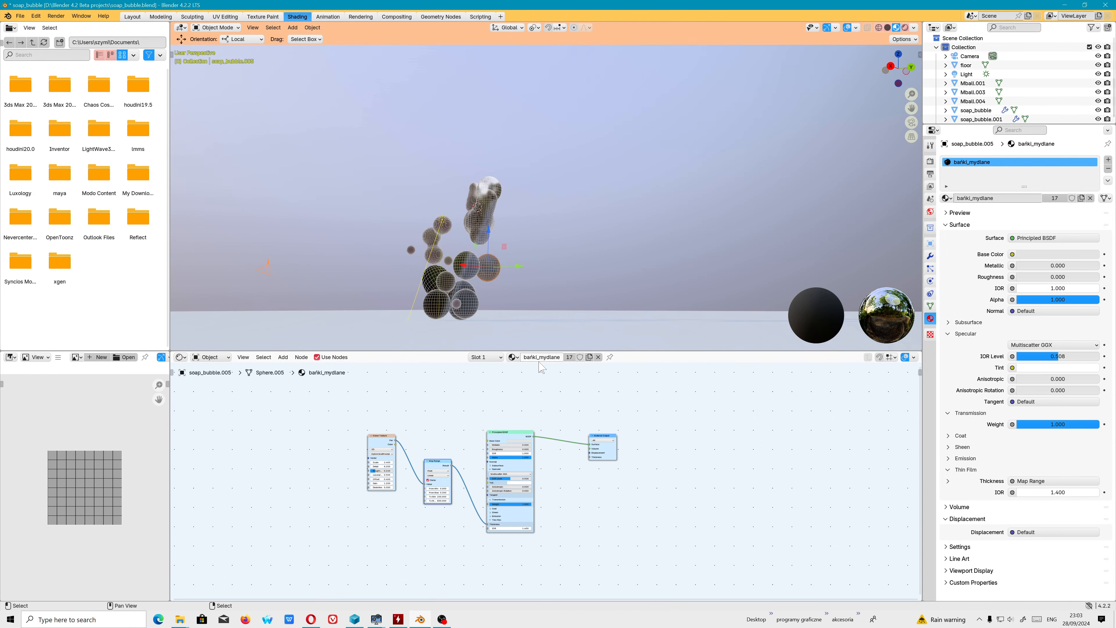
click(570, 357)
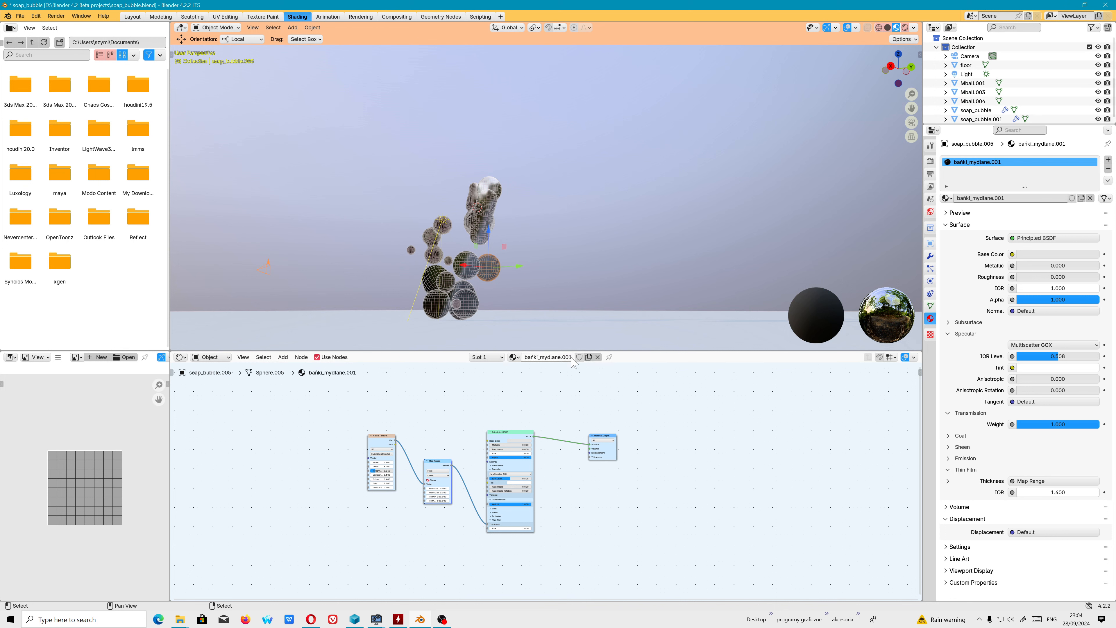
click(515, 357)
- Combine all shader nodes of the sphere's copied material into a node group
click(301, 357)
click(302, 358)
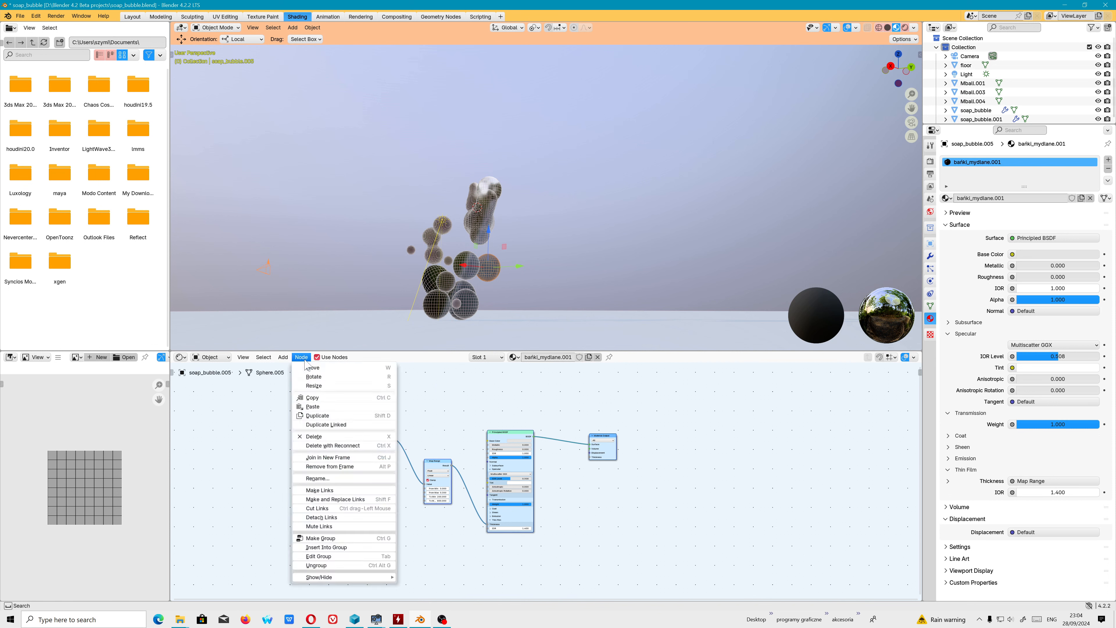
click(320, 538)
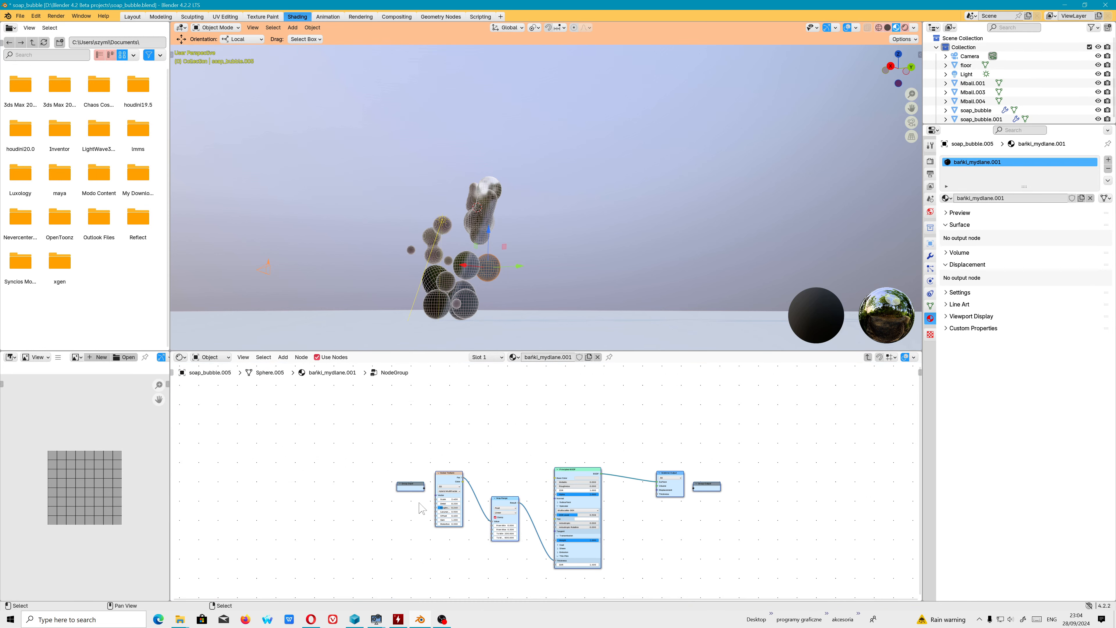
- Move the Group Input node away from the Noise Texture node and exit the node group
scroll(411, 492, up, 5)
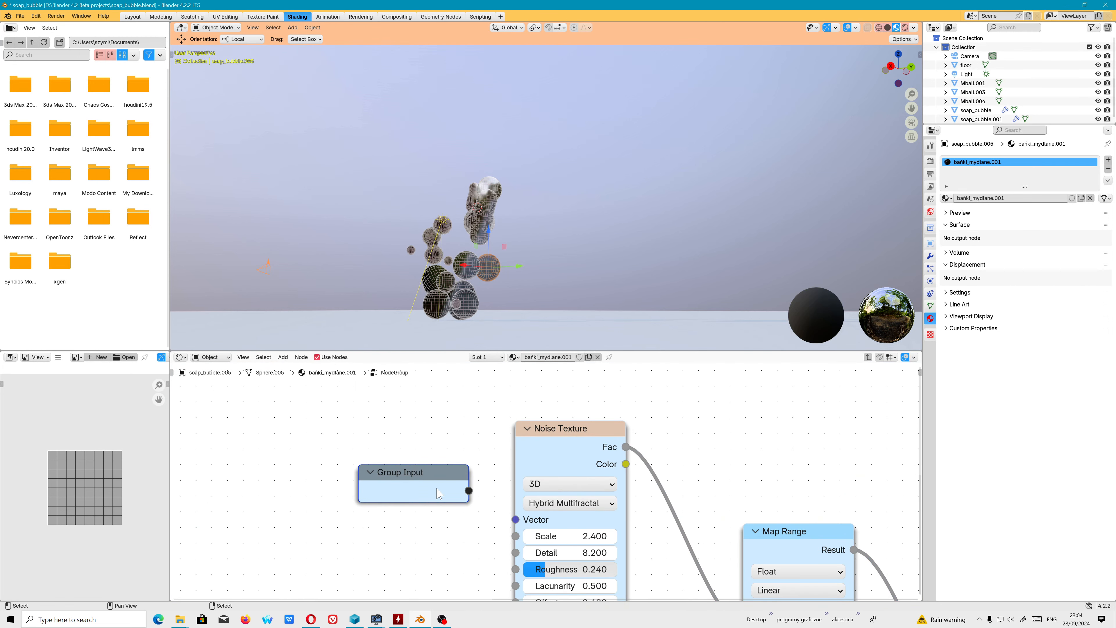
scroll(423, 485, down, 2)
scroll(419, 481, down, 5)
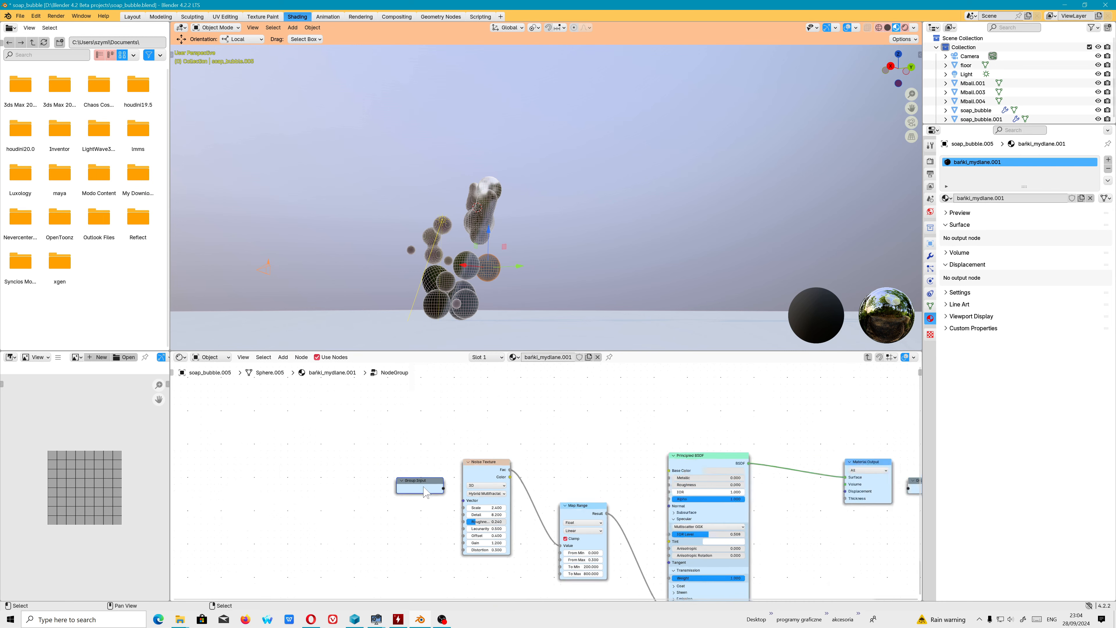
drag(422, 481, 729, 603)
scroll(536, 495, up, 1)
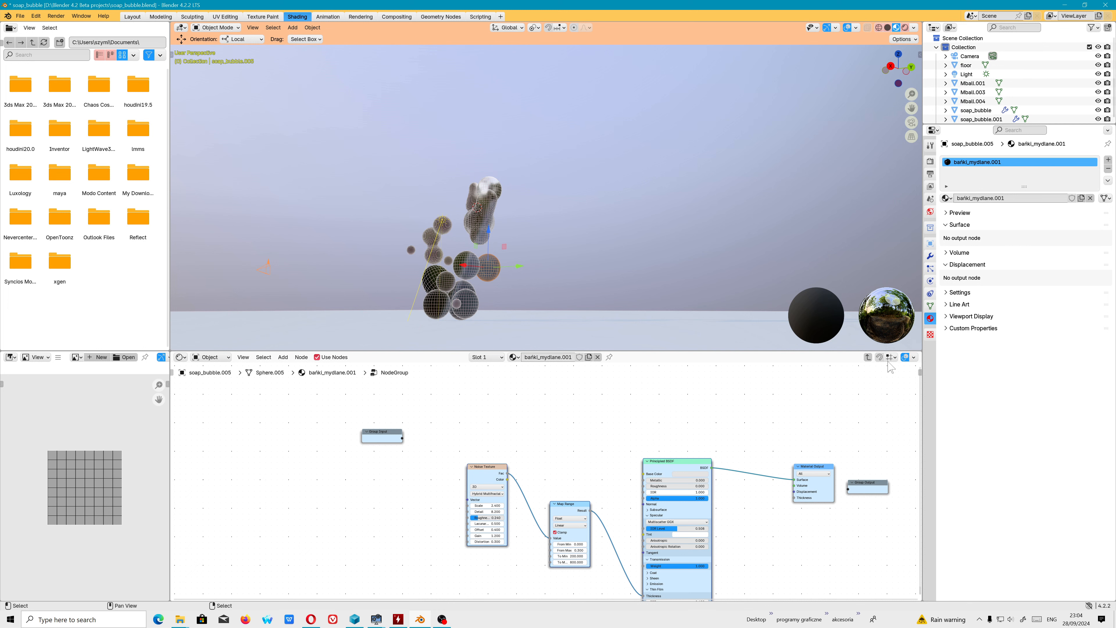
click(868, 357)
- Rename the node group as soap_bubbles
scroll(466, 437, up, 5)
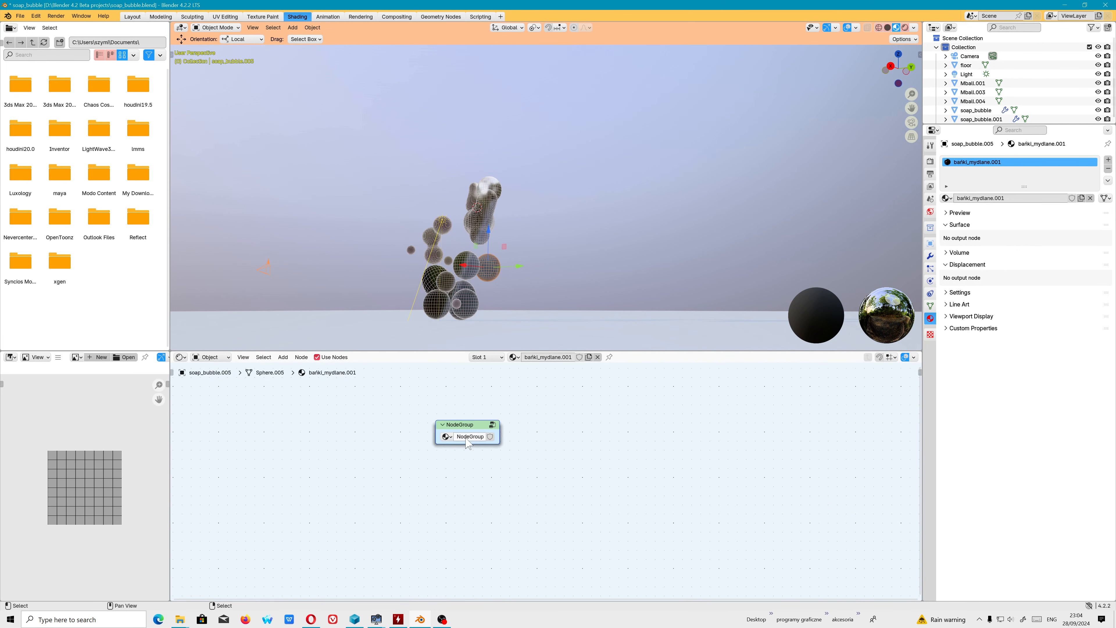
click(479, 437)
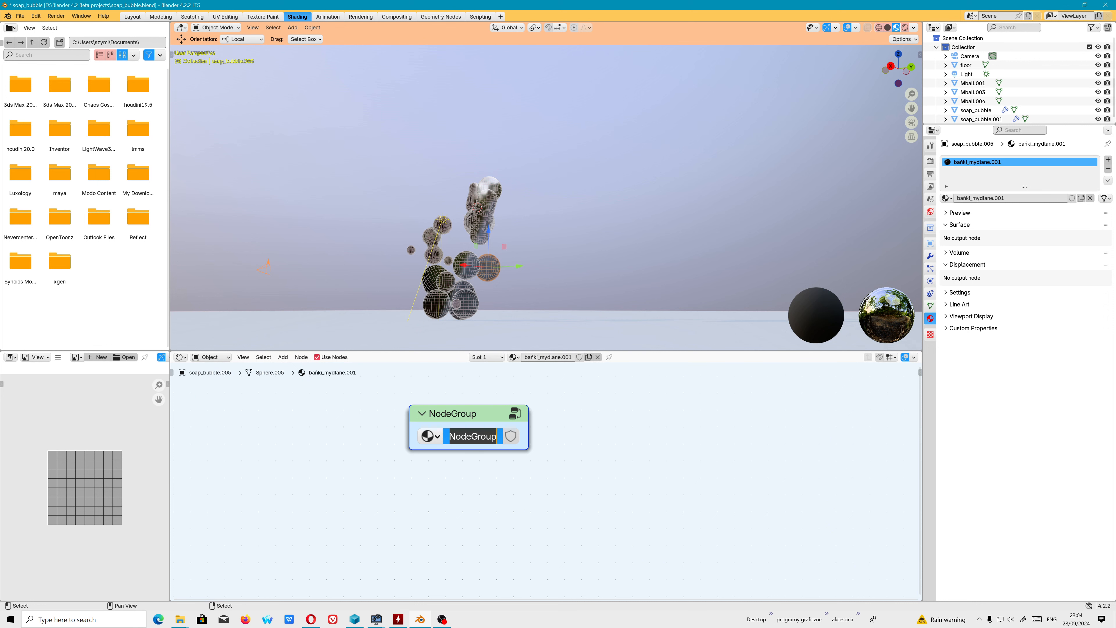
text(s)
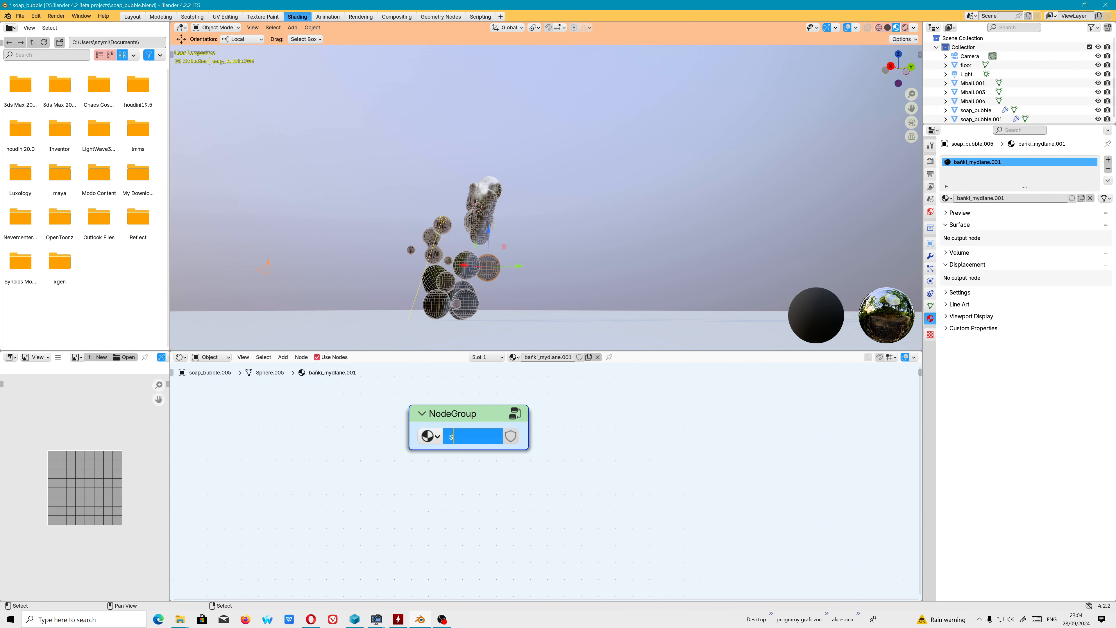
text(oap_)
text(bubbles)
key(Return)
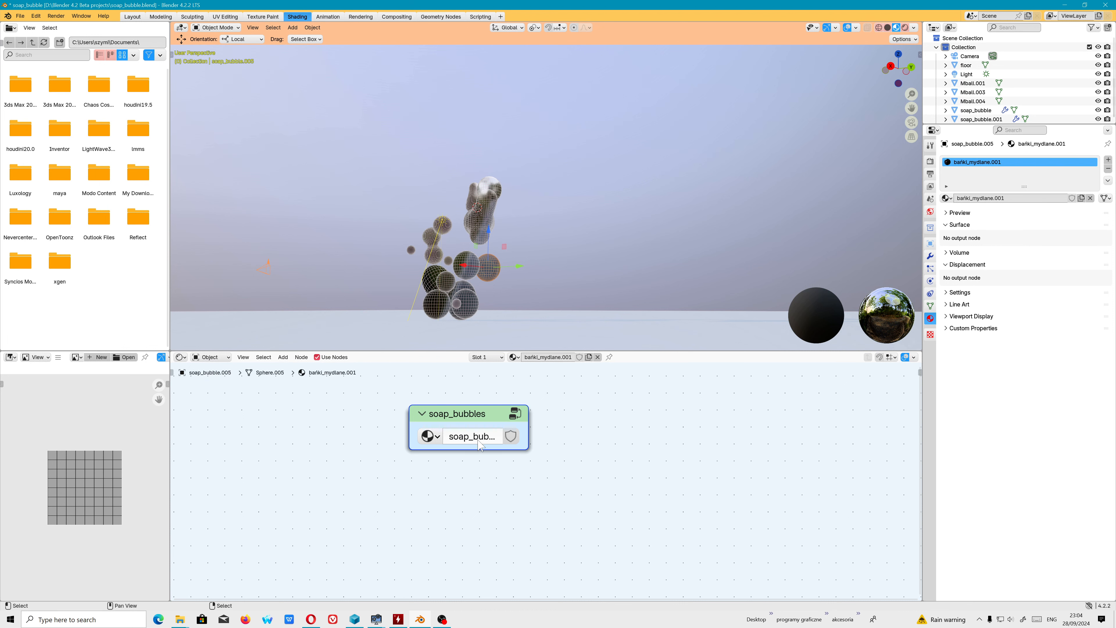
- Enter the soap_bubbles group to review its nodes, and return to the parent material
click(515, 414)
scroll(439, 414, down, 3)
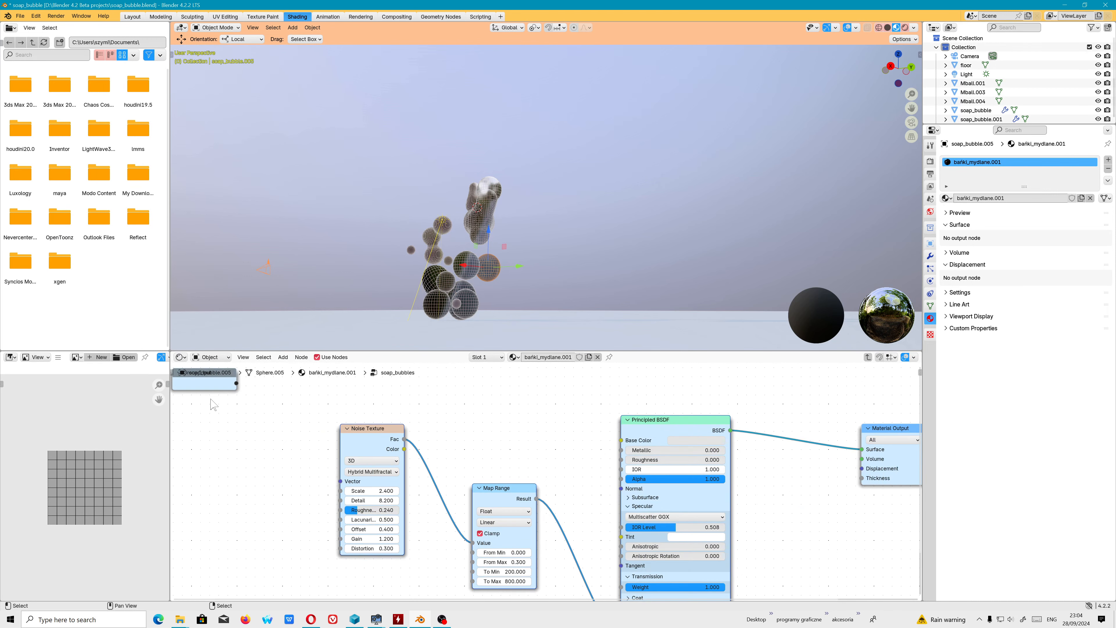
click(868, 357)
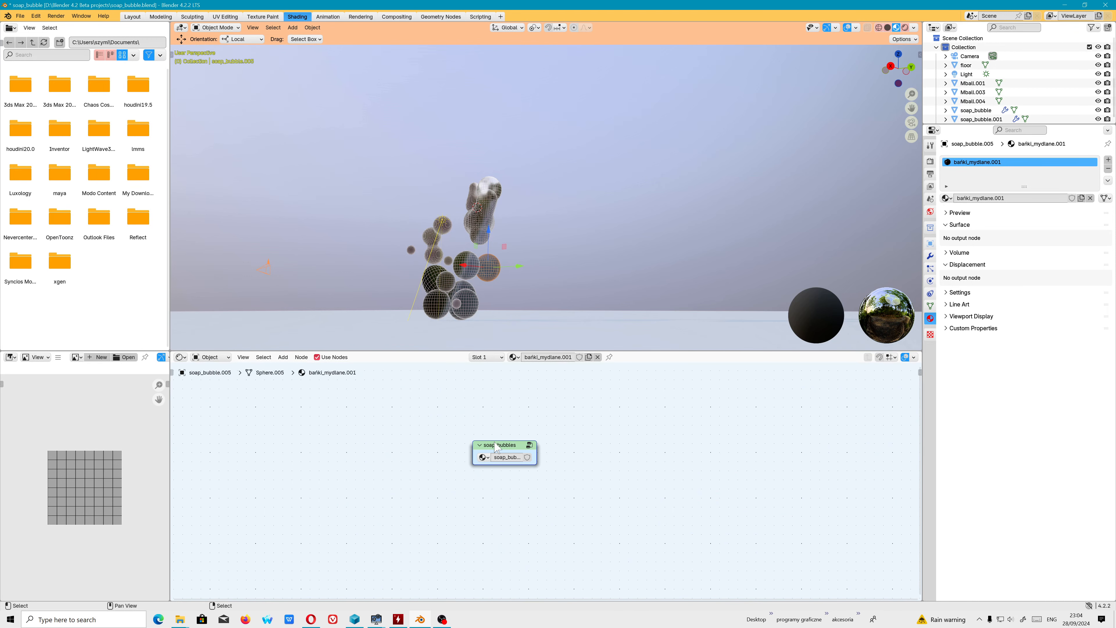
click(301, 357)
- Select the Mball.003 bubble to view its original material nodes, and browse the available export formats
scroll(386, 195, up, 5)
click(466, 257)
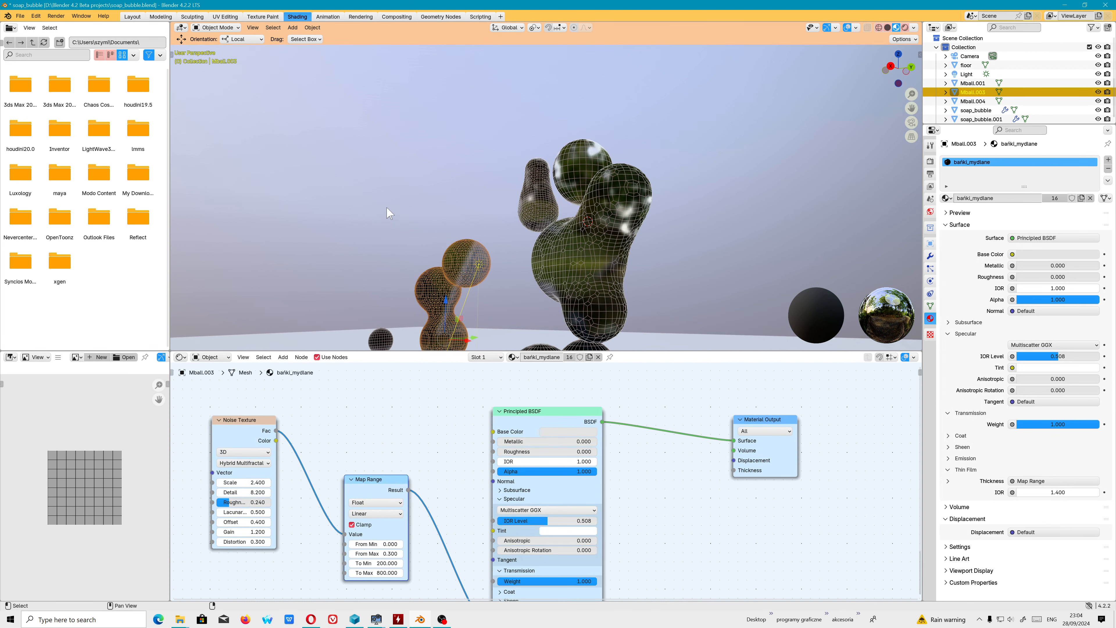
mouse_move(372, 185)
middle_down()
mouse_move(391, 204)
mouse_move(381, 168)
mouse_move(342, 192)
mouse_move(404, 197)
mouse_move(381, 174)
middle_up()
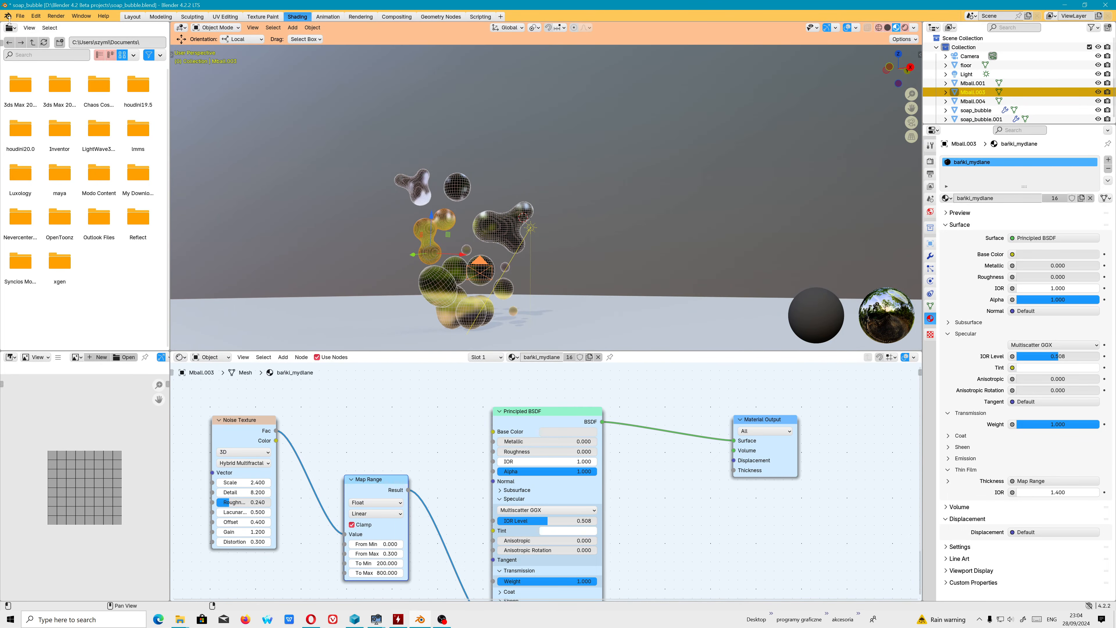
click(20, 16)
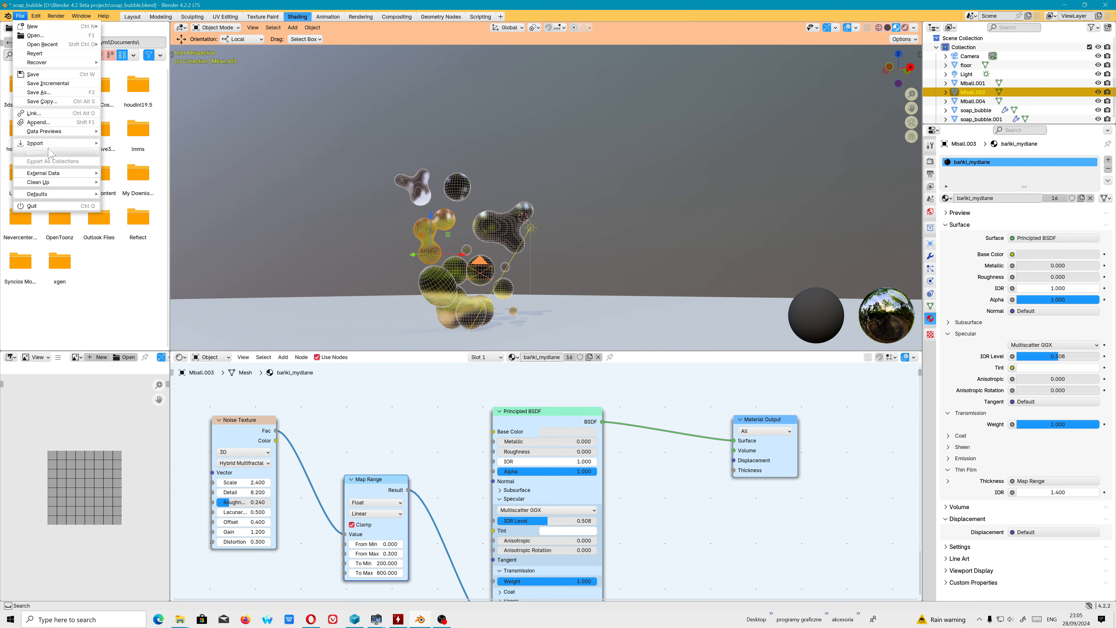
mouse_move(50, 151)
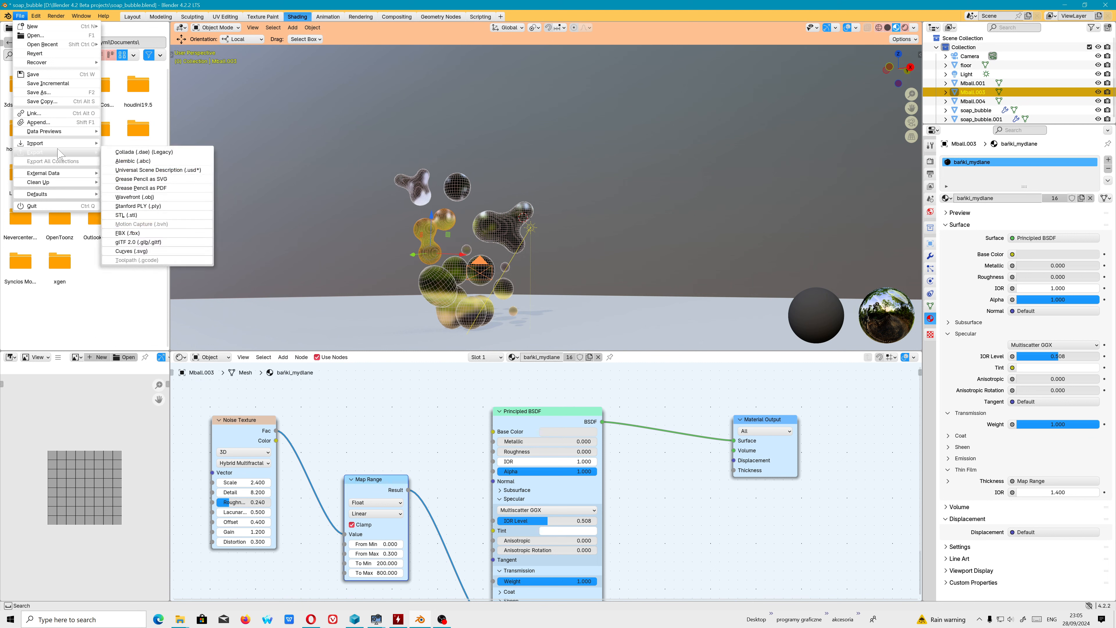
mouse_move(69, 178)
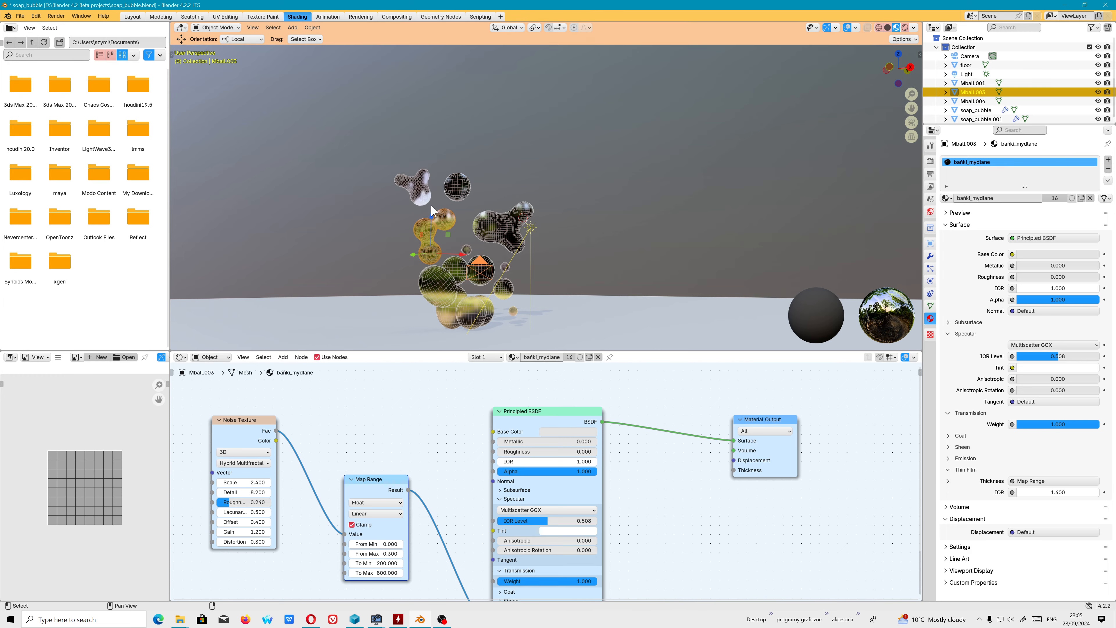
- Select the soap_bubble.009 sphere beside the uppermost blob-shaped bubble
click(453, 194)
mouse_move(453, 194)
middle_down()
mouse_move(400, 254)
mouse_move(444, 233)
mouse_move(535, 241)
mouse_move(444, 211)
middle_up()
scroll(444, 211, up, 6)
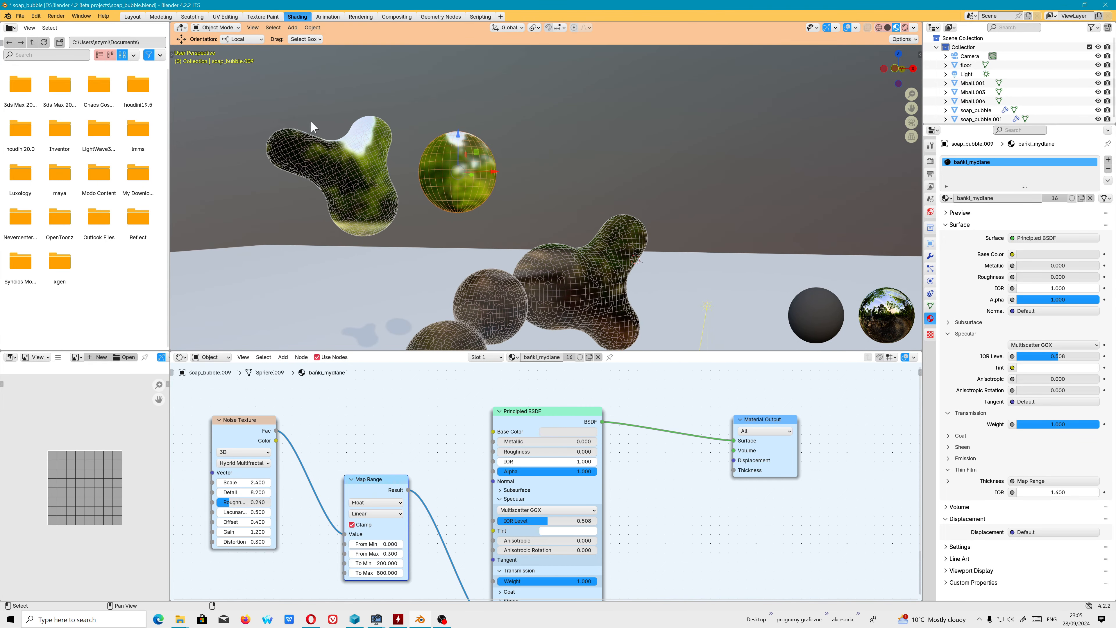
- Save the project as a new file named soap_bubble_mat.blend in the Blender 4.2 Beta projects folder
click(20, 15)
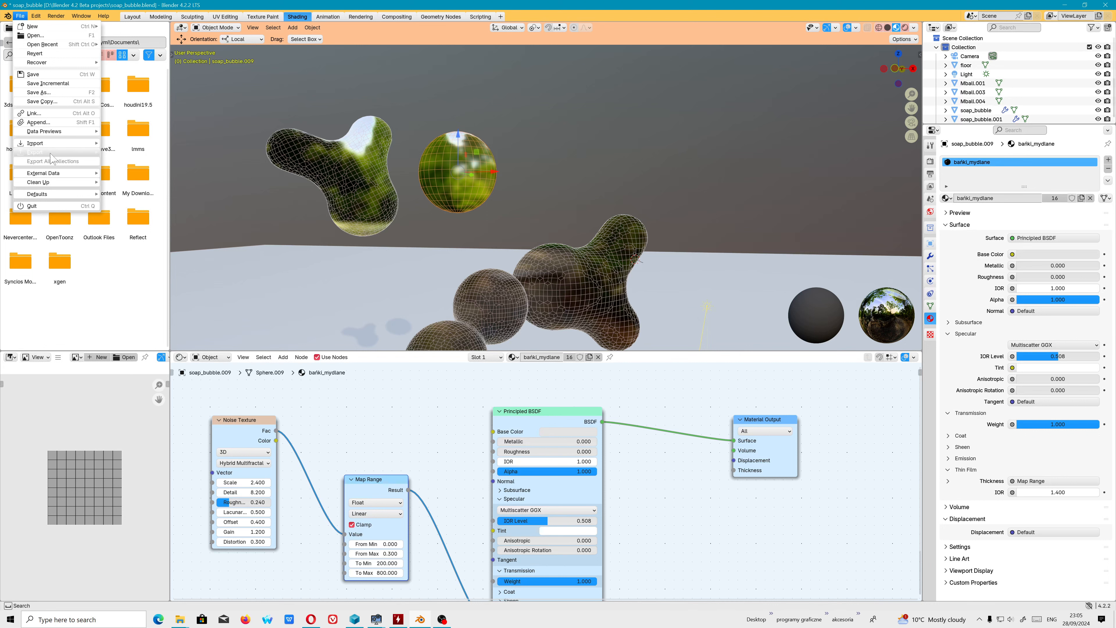
click(45, 94)
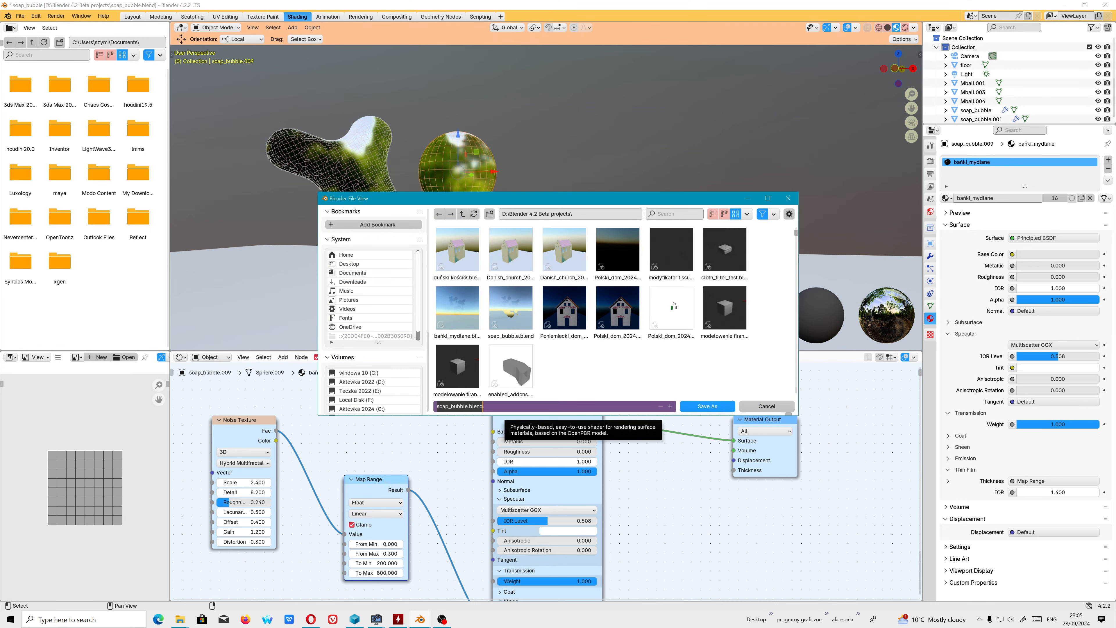
click(468, 407)
click(634, 380)
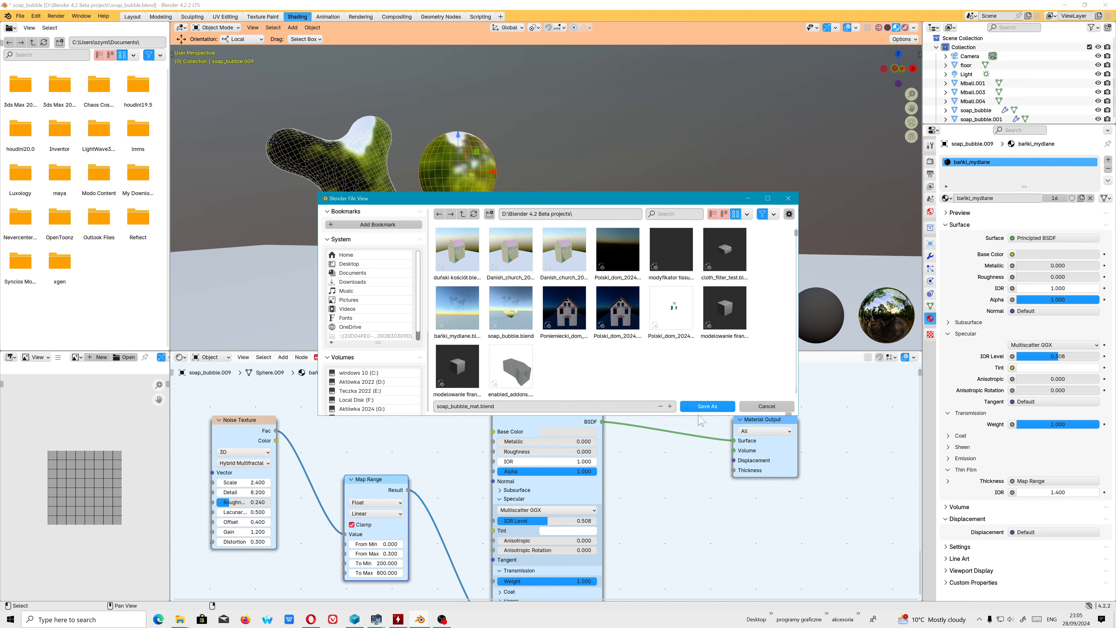
click(705, 405)
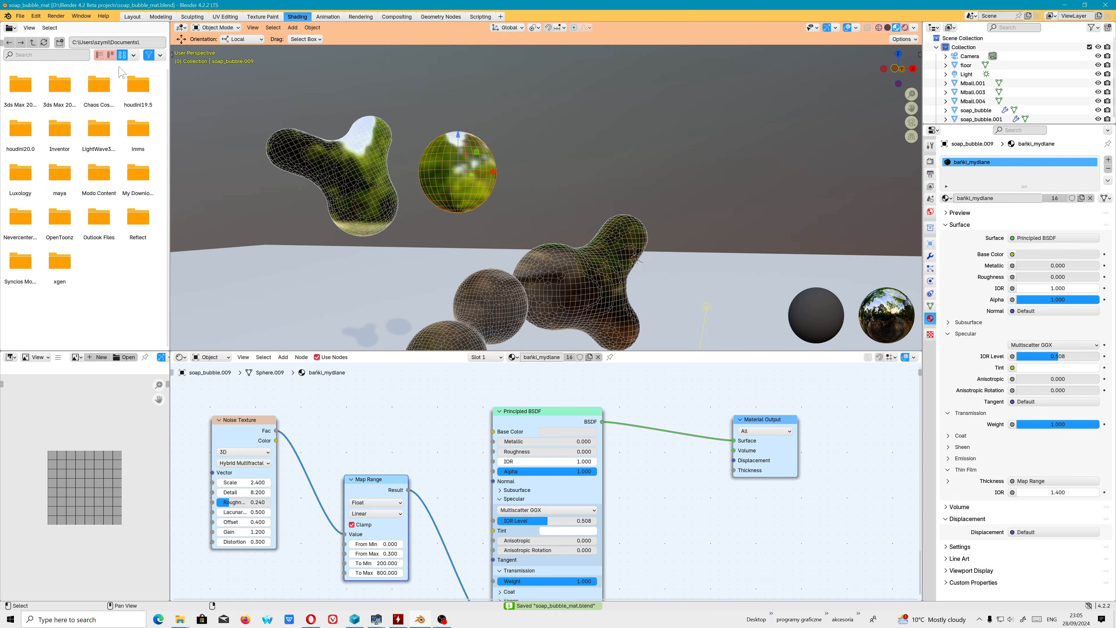
- Start a new project file with the default cube scene
click(20, 16)
mouse_move(40, 27)
click(144, 26)
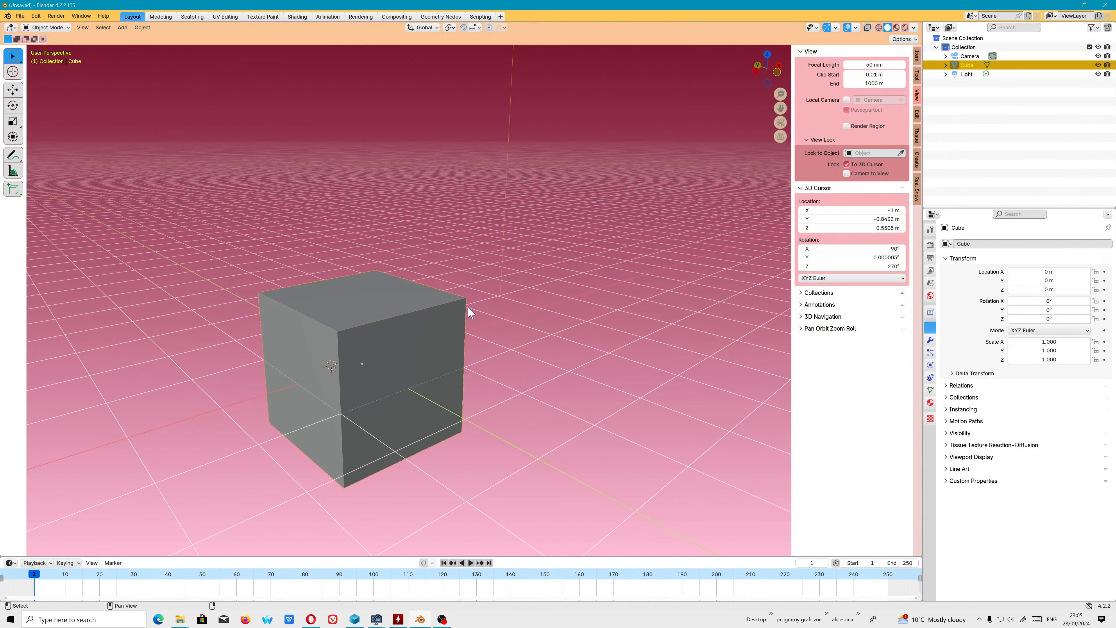
scroll(321, 343, up, 5)
scroll(323, 336, down, 3)
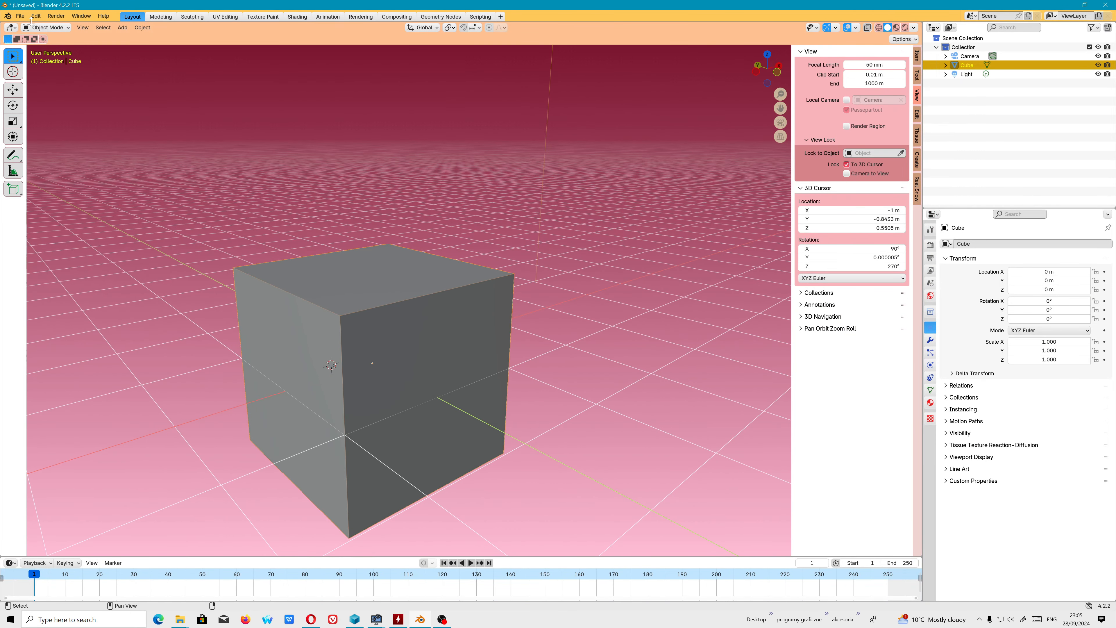
- Append the bańki_mydlane material from soap_bubble_mat.blend in the Blender 4.2 Beta projects folder on drive D
click(20, 16)
shift+middle_drag(315, 312, 425, 265)
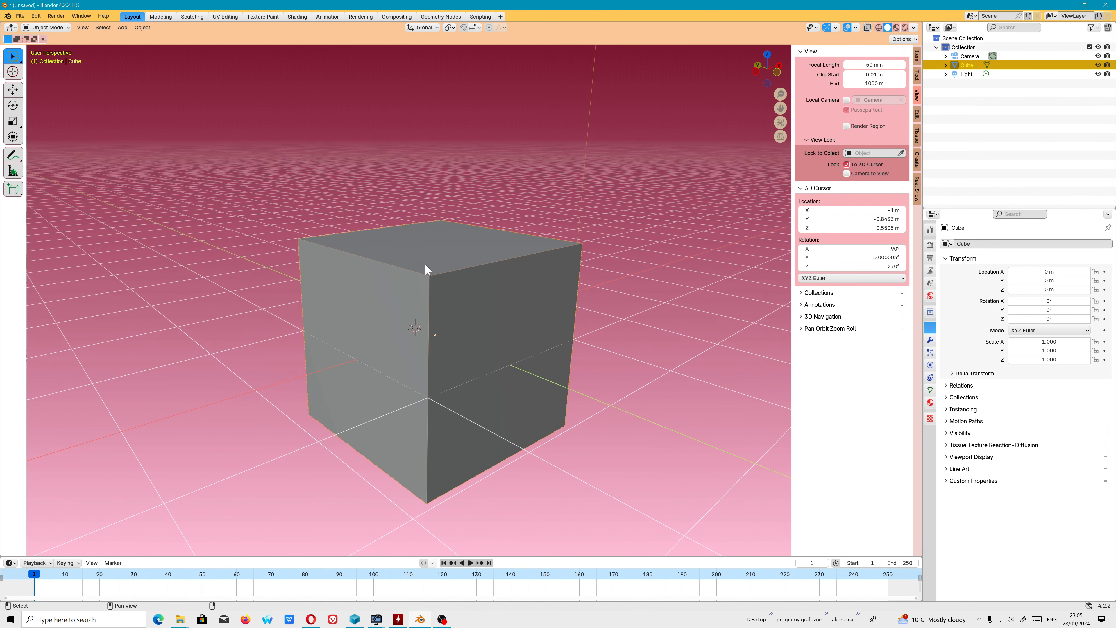
click(24, 17)
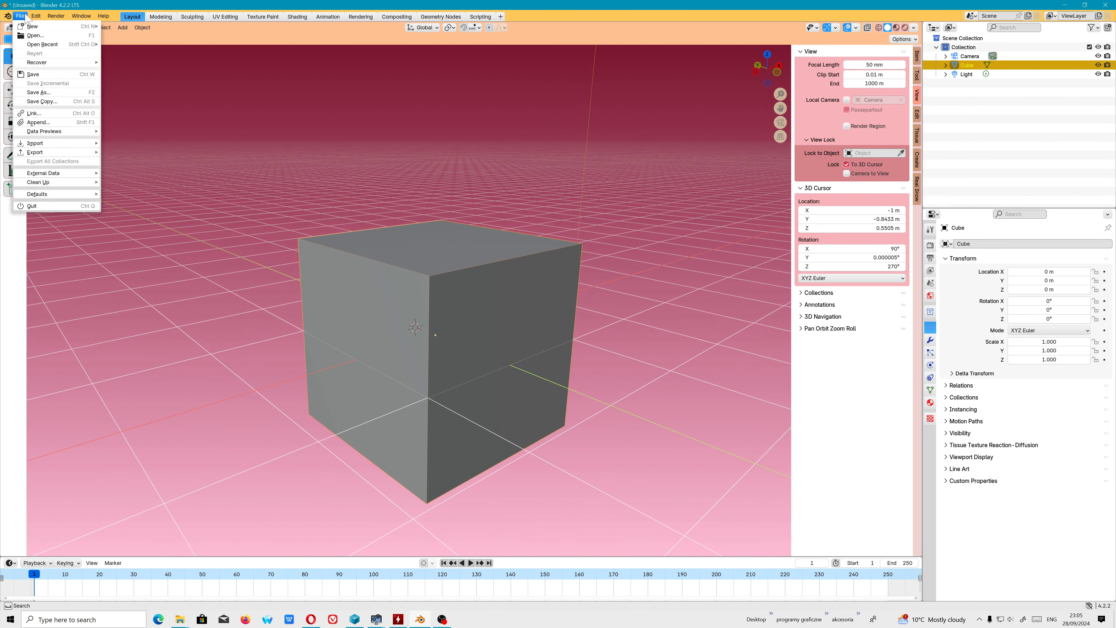
click(38, 122)
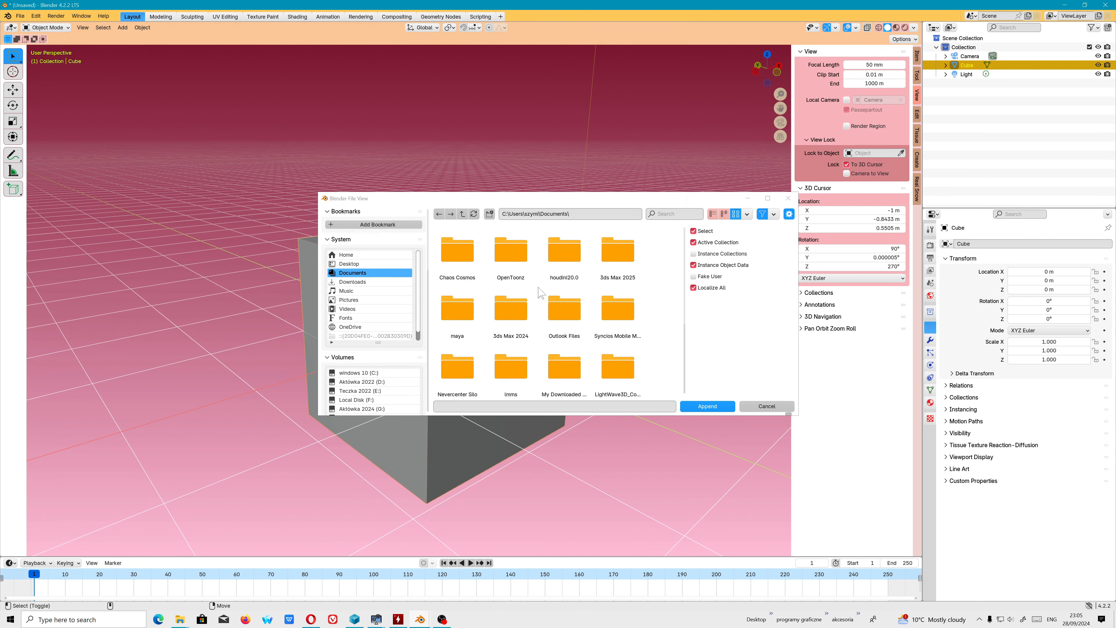
click(378, 382)
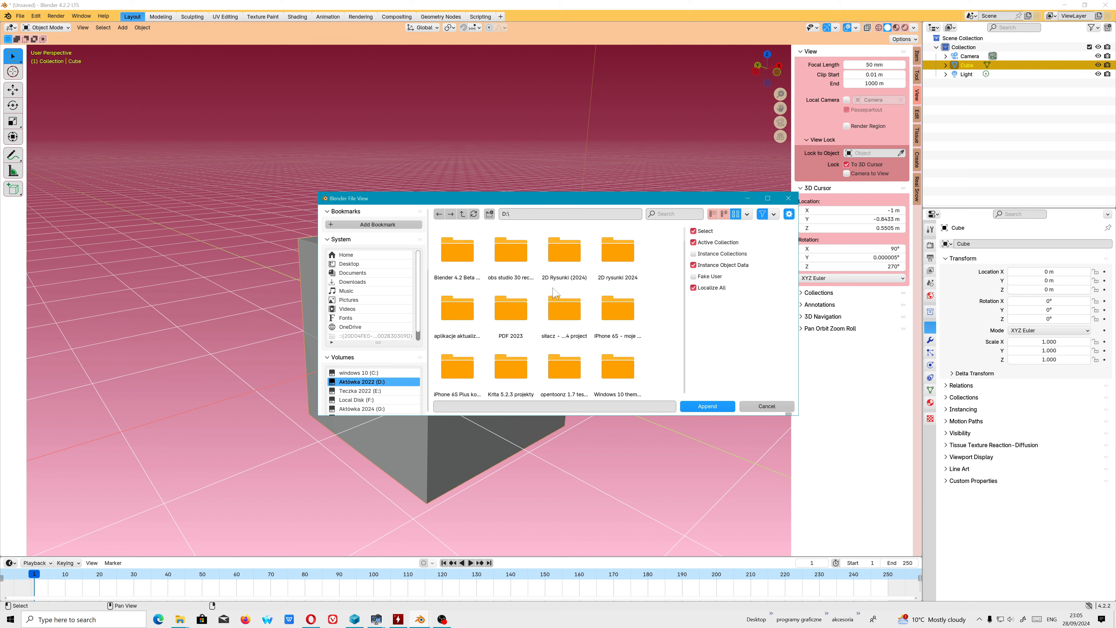
double_click(463, 254)
double_click(464, 259)
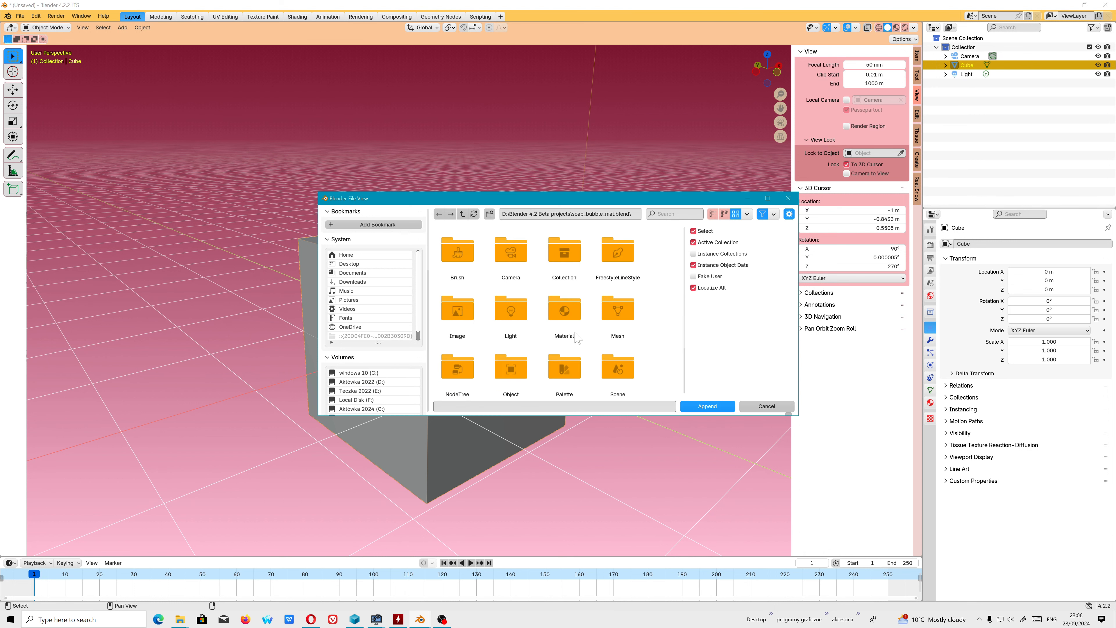
double_click(560, 312)
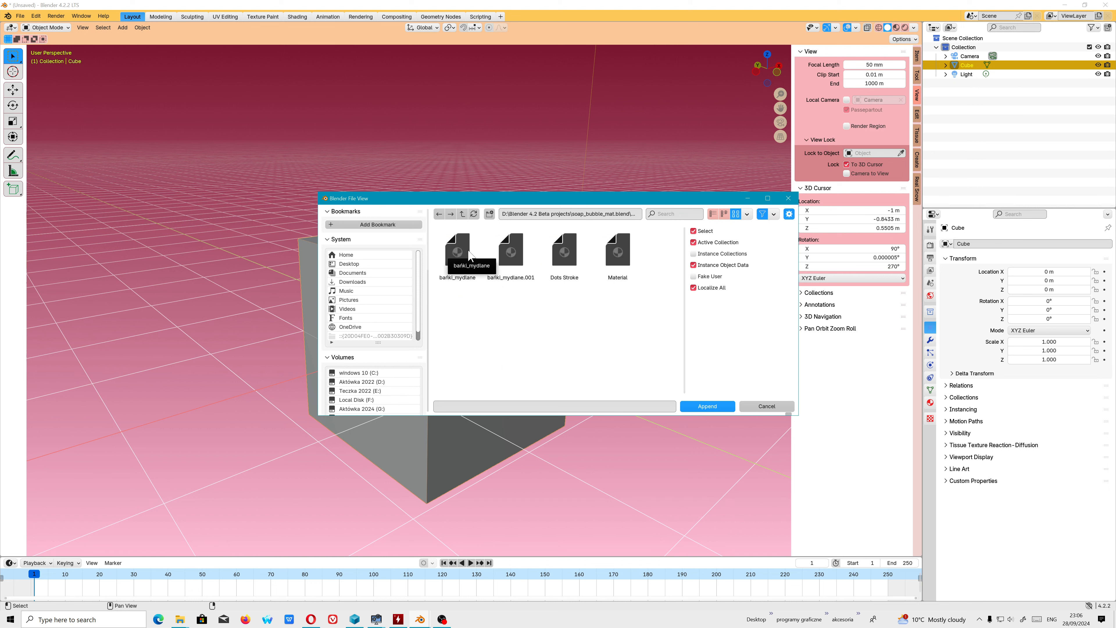
double_click(460, 251)
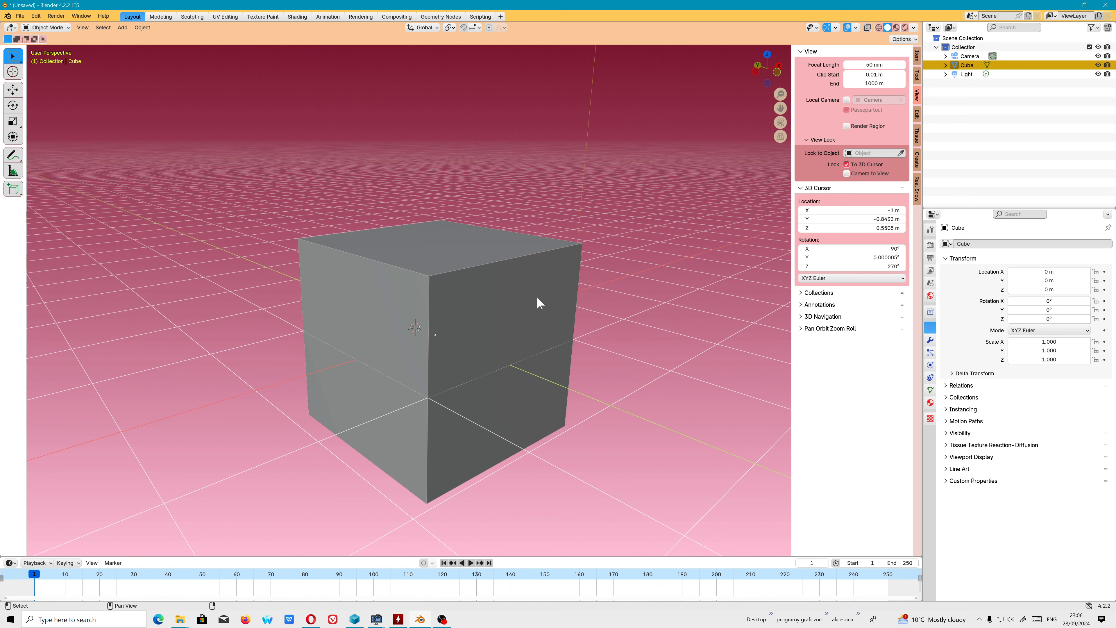
- Assign the appended bańki_mydlane material to the cube and display the viewport in Material Preview shading
click(930, 403)
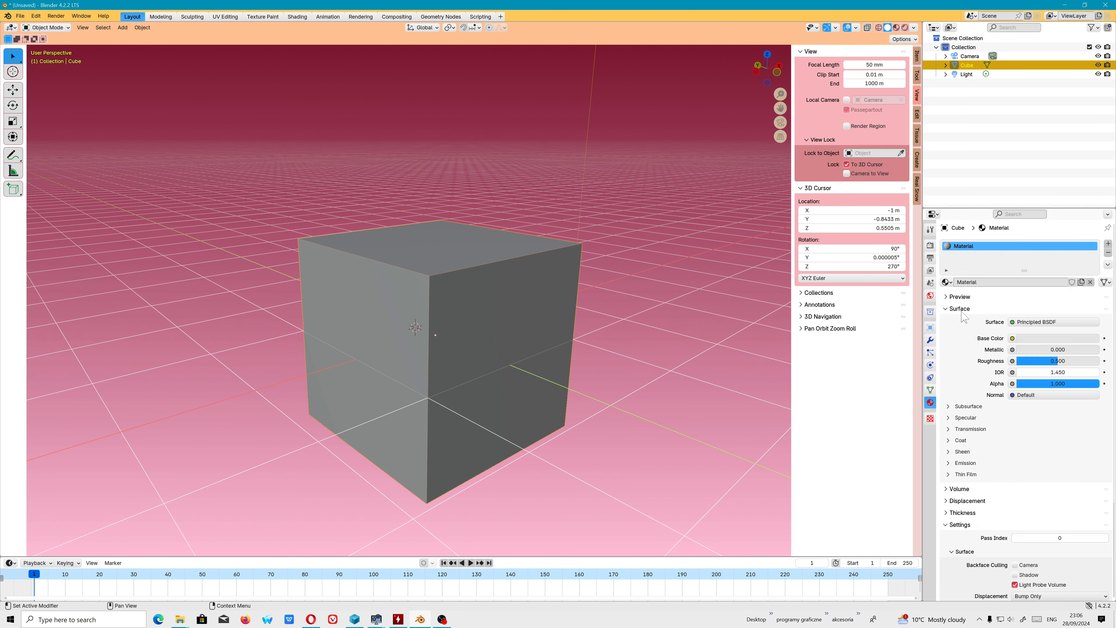
click(945, 282)
click(962, 306)
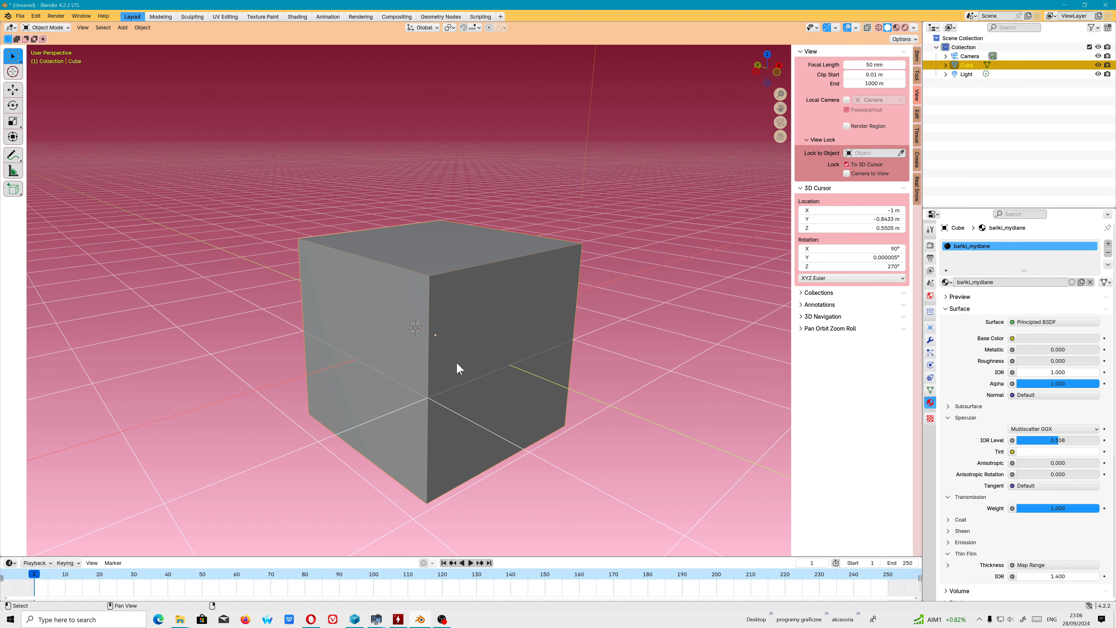
scroll(430, 310, up, 5)
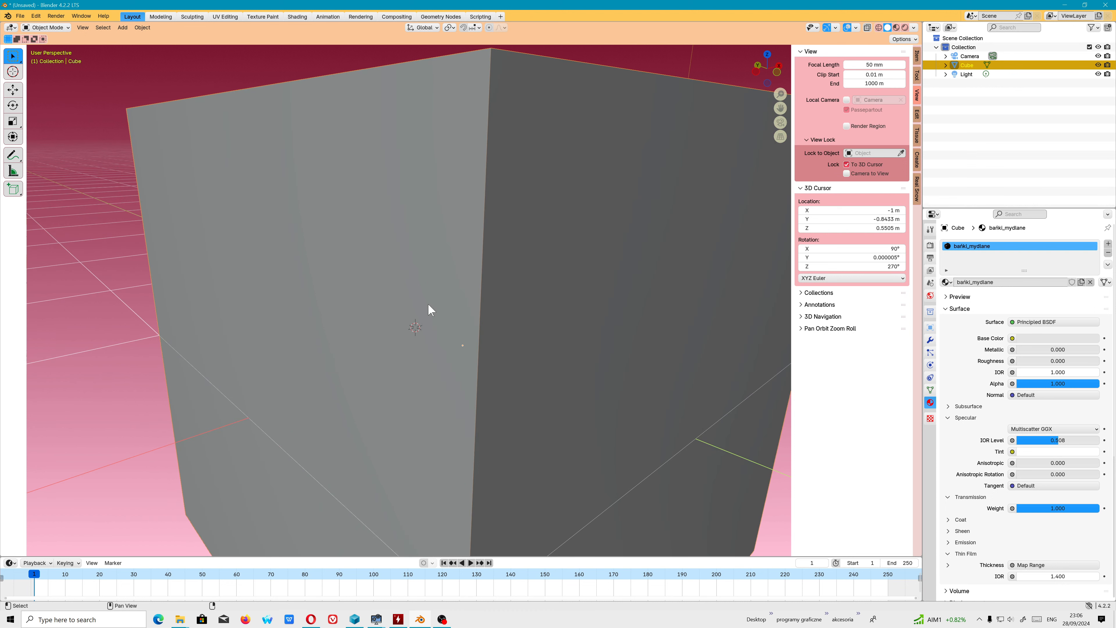
scroll(466, 334, down, 5)
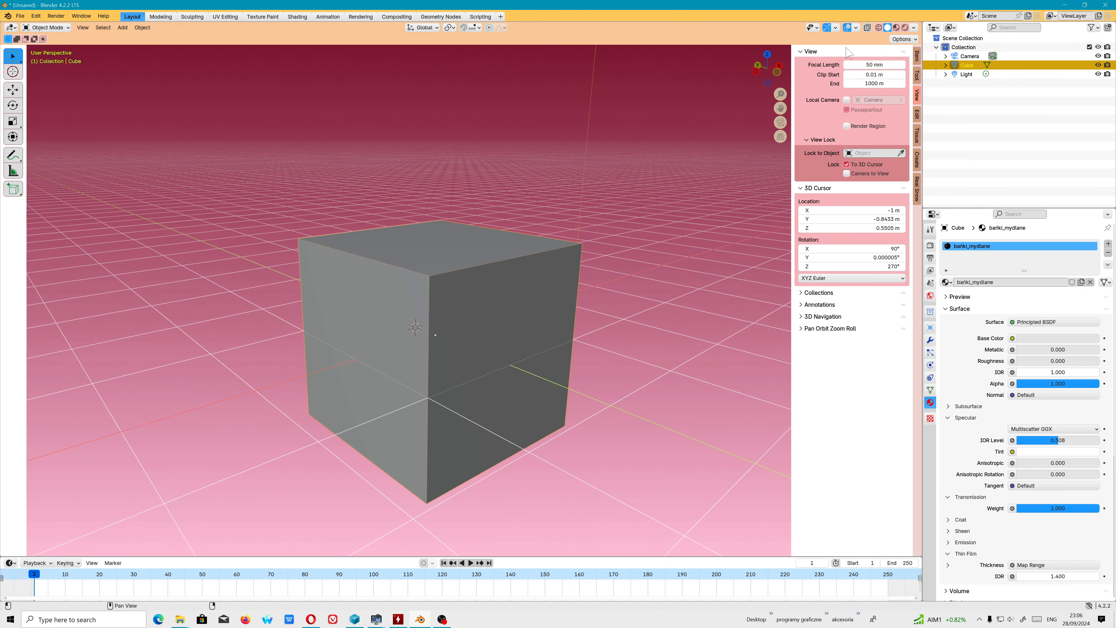
click(896, 28)
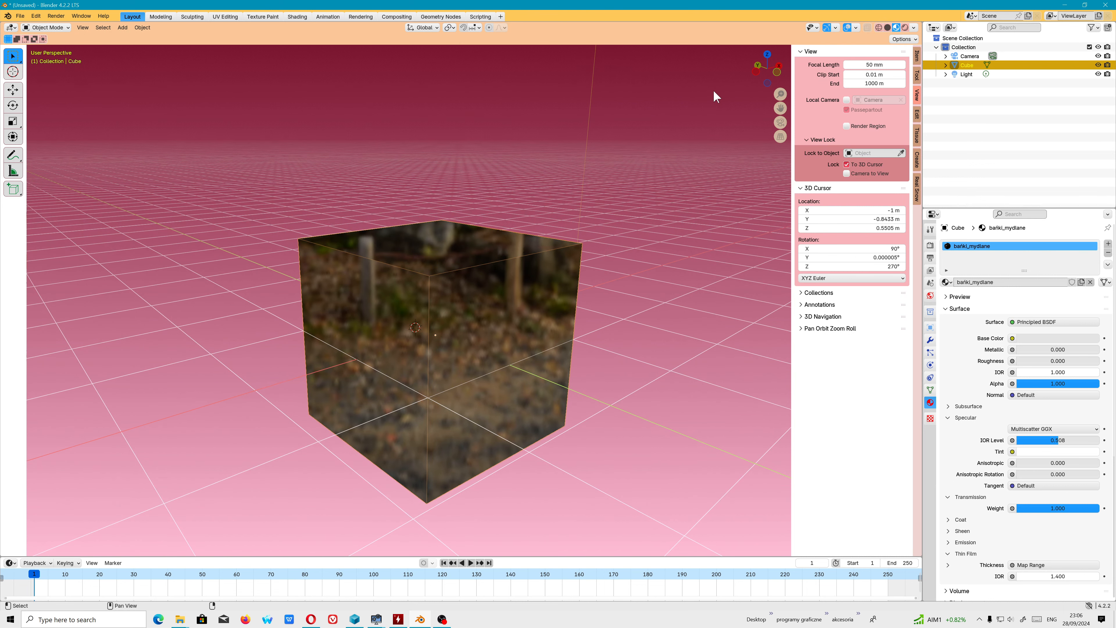
click(20, 16)
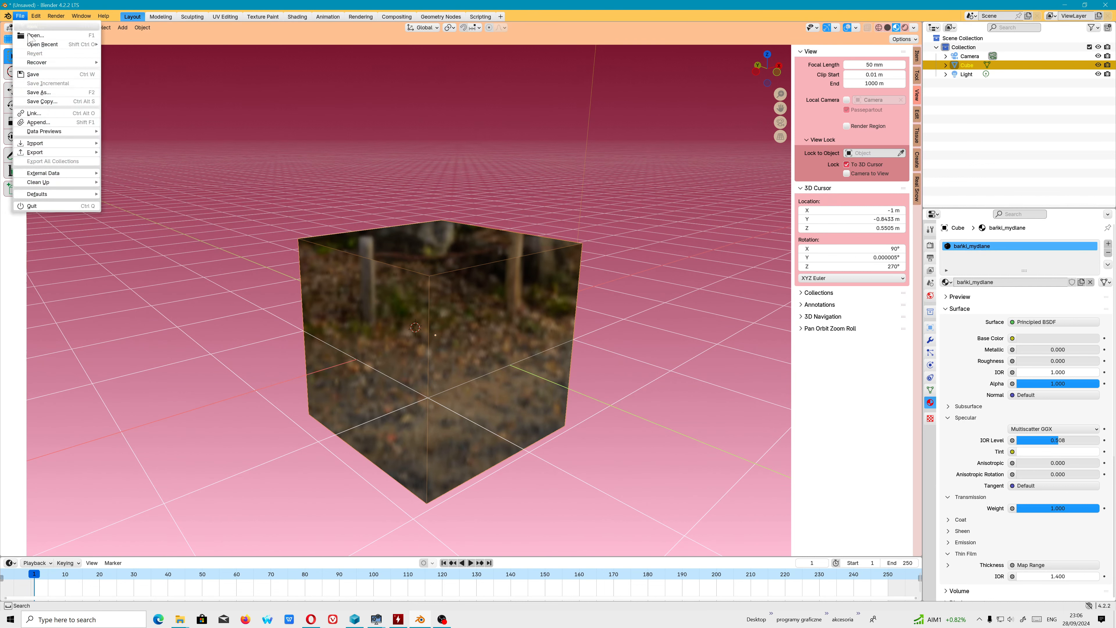
click(50, 92)
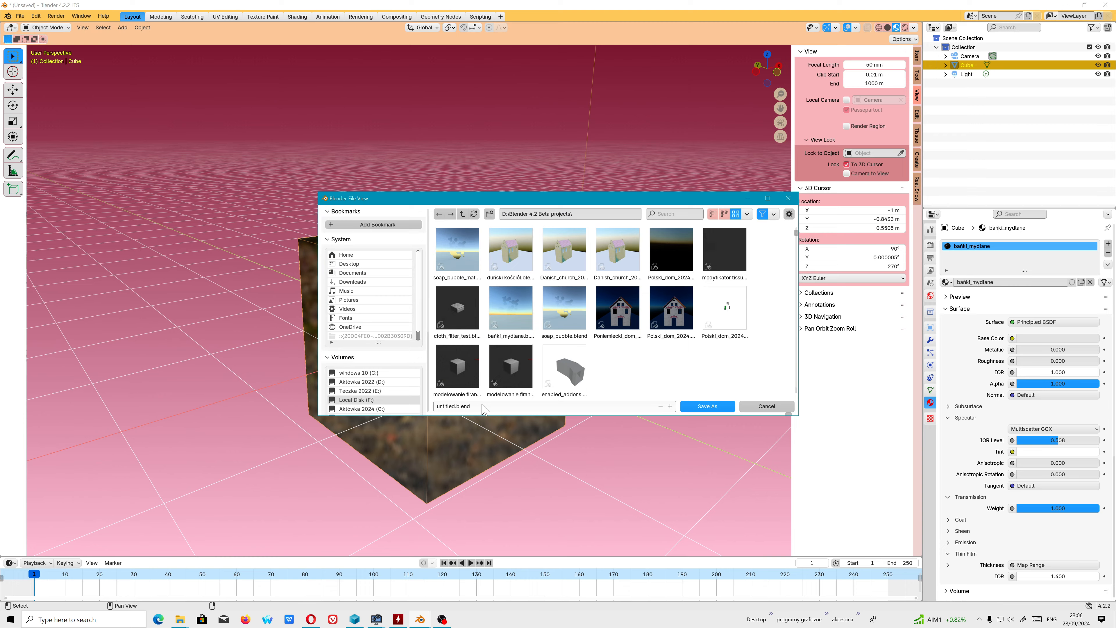
click(767, 404)
- Check the cube's material in Rendered viewport shading and return to Material Preview
scroll(452, 364, up, 3)
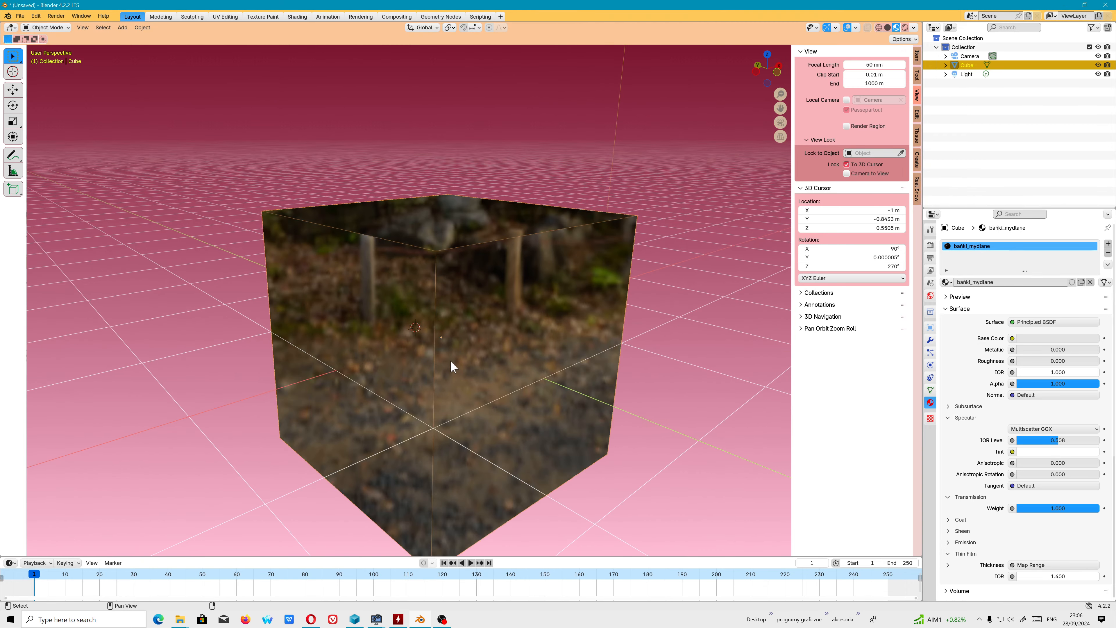
scroll(482, 338, down, 2)
middle_drag(478, 354, 509, 373)
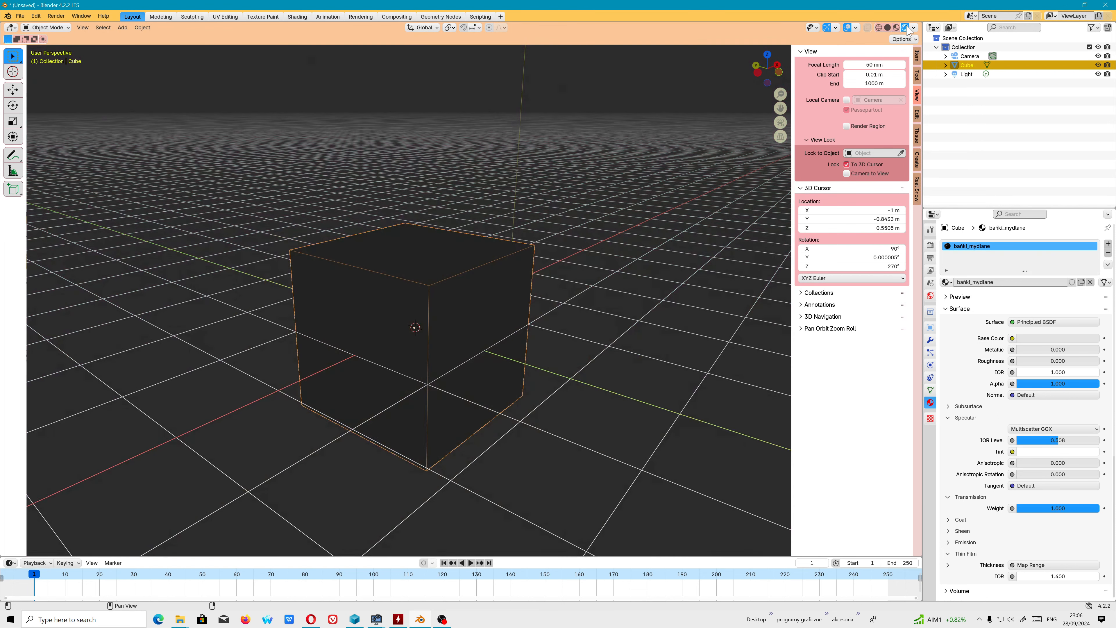
click(905, 27)
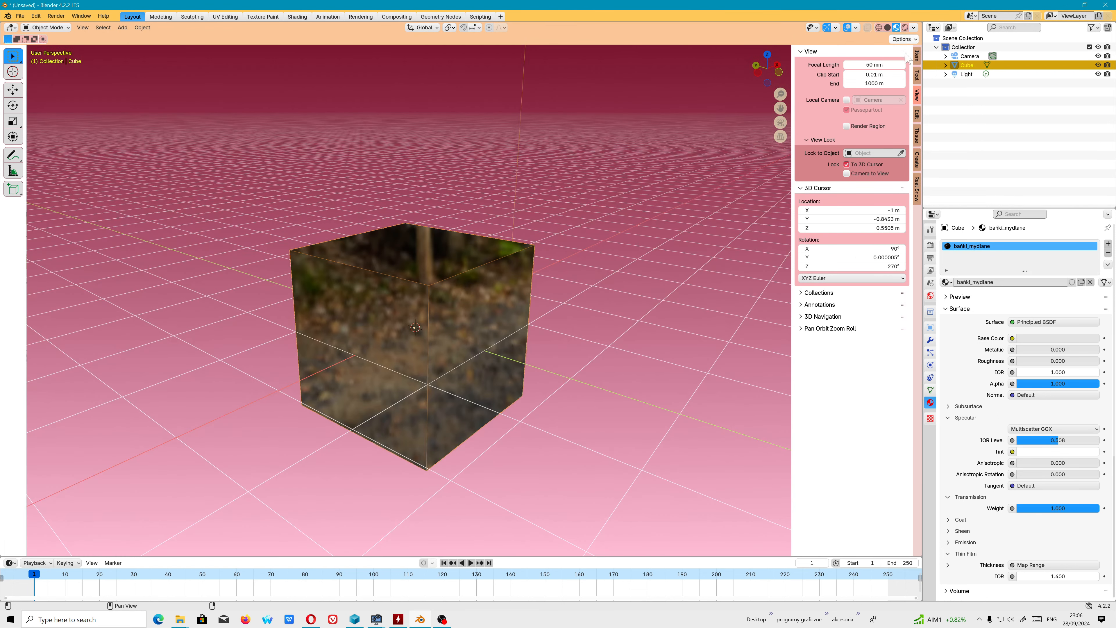
- Set the render engine to Cycles with GPU Compute as the device
click(930, 245)
click(1059, 245)
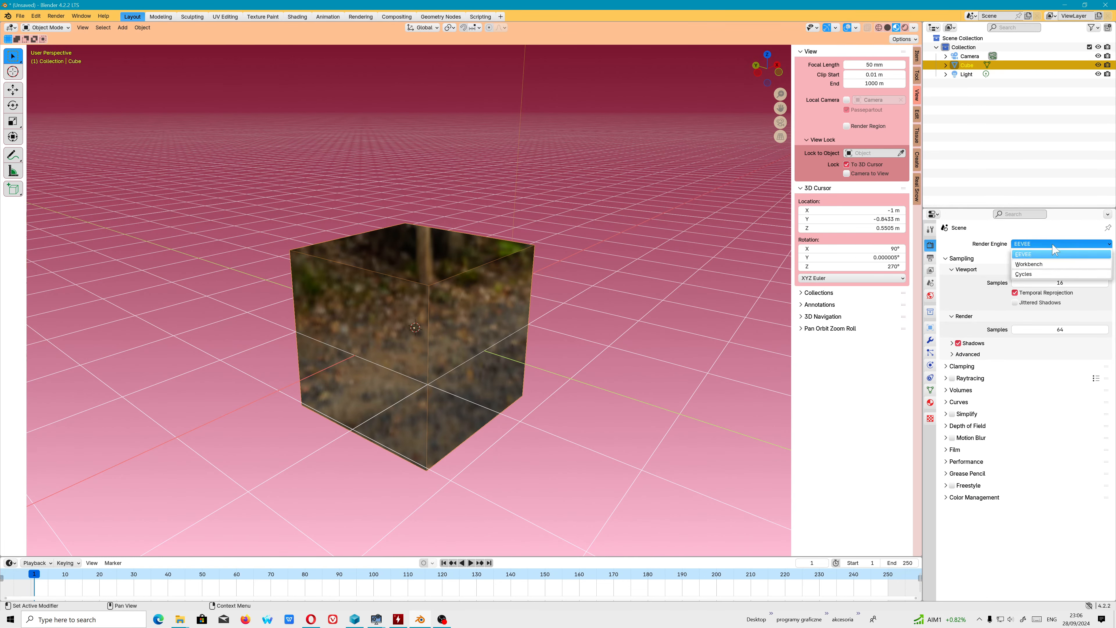
click(1037, 281)
click(1023, 268)
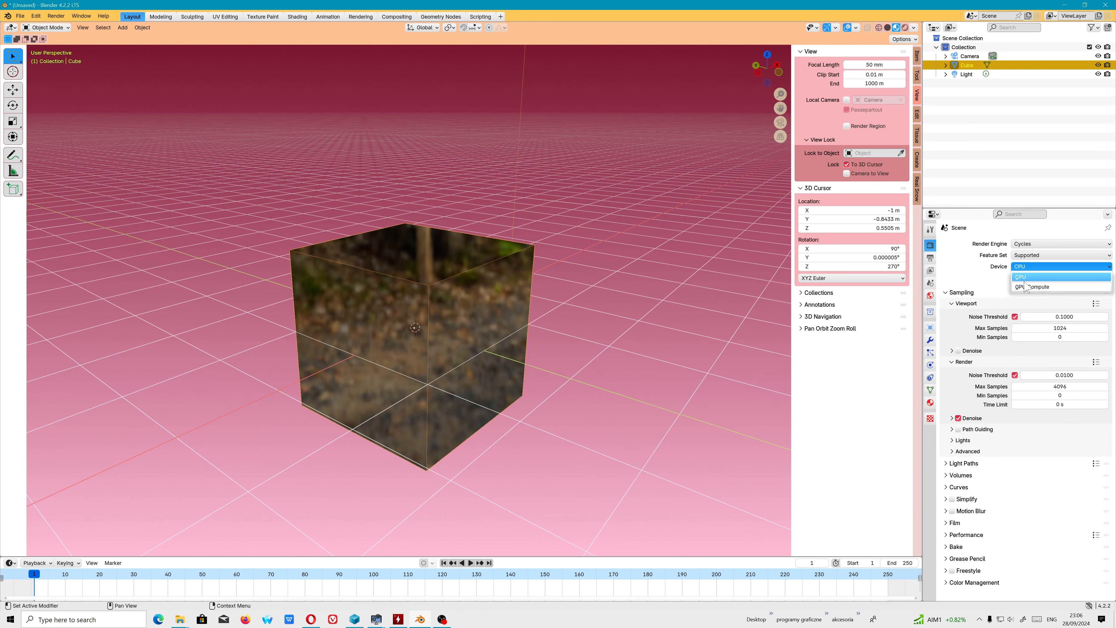
click(1027, 288)
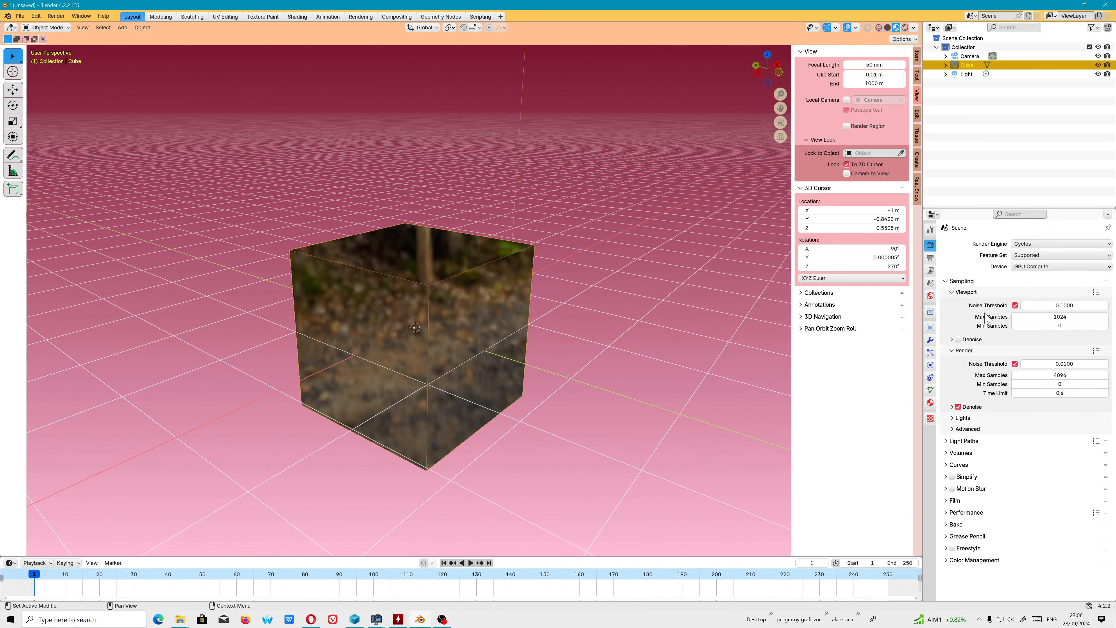
click(1059, 317)
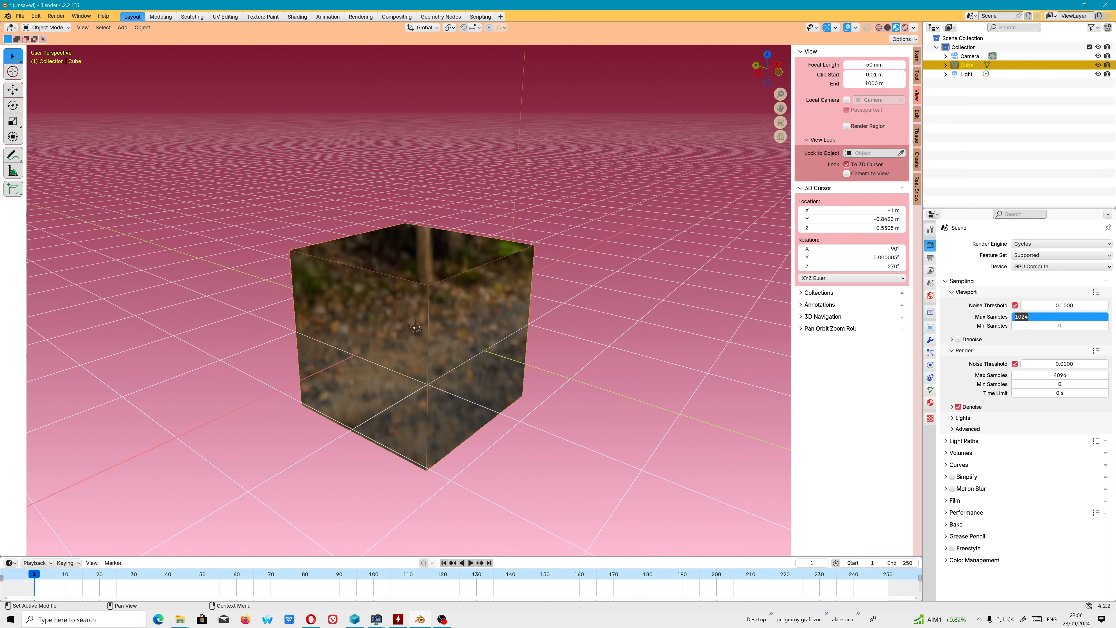
- Pack the external resources into the current project file
click(20, 16)
mouse_move(66, 173)
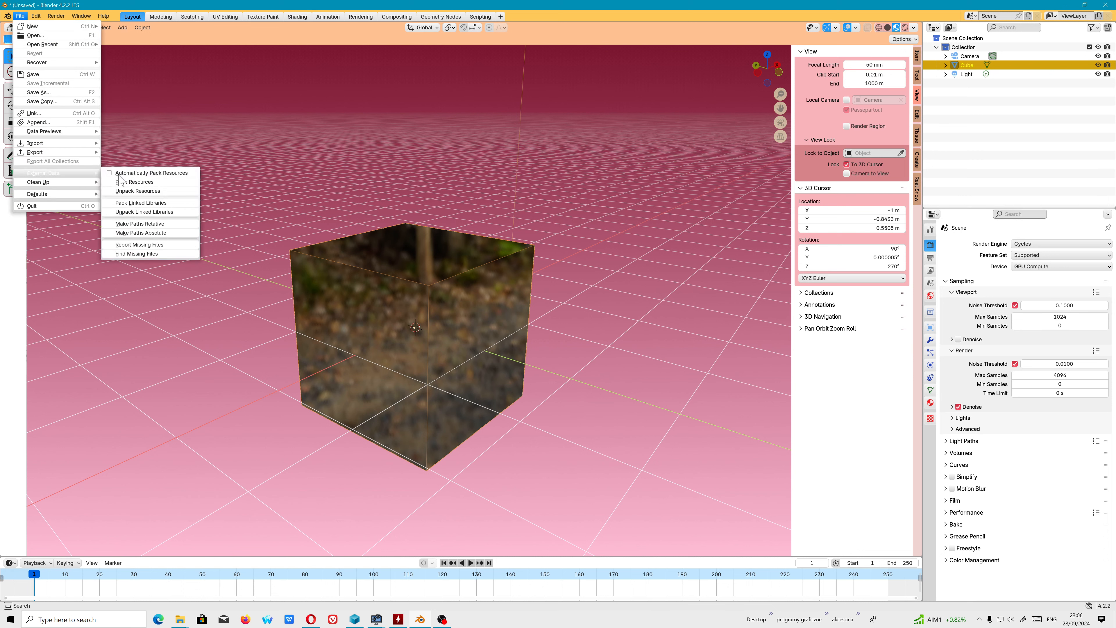
click(132, 180)
- Save the project as thin_film_mat.blend in the Blender 4.2 Beta projects folder
click(20, 15)
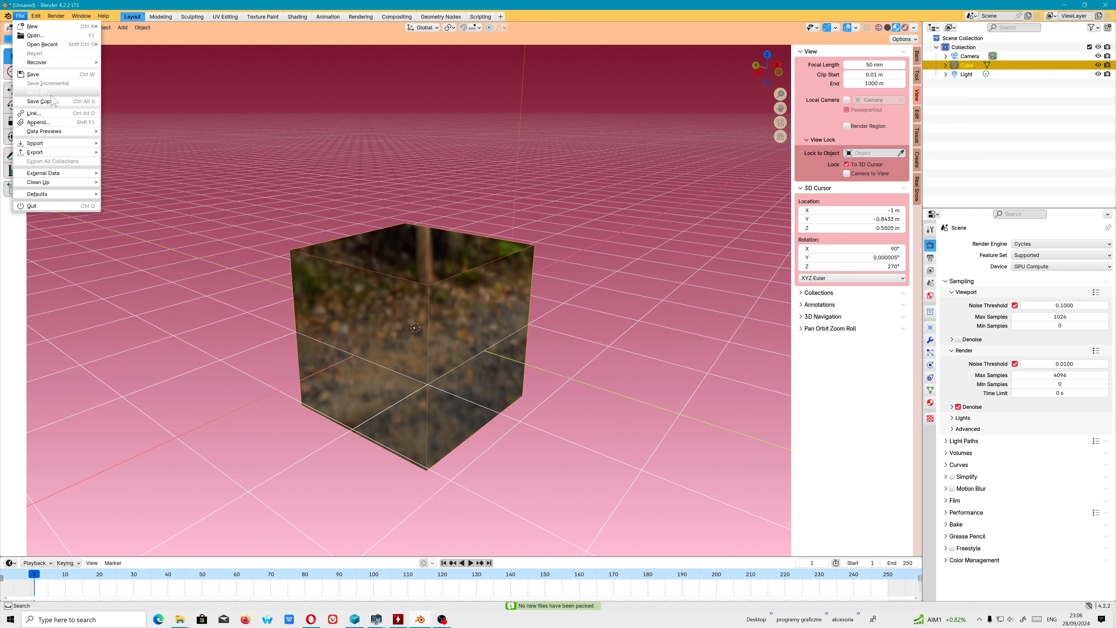
click(38, 93)
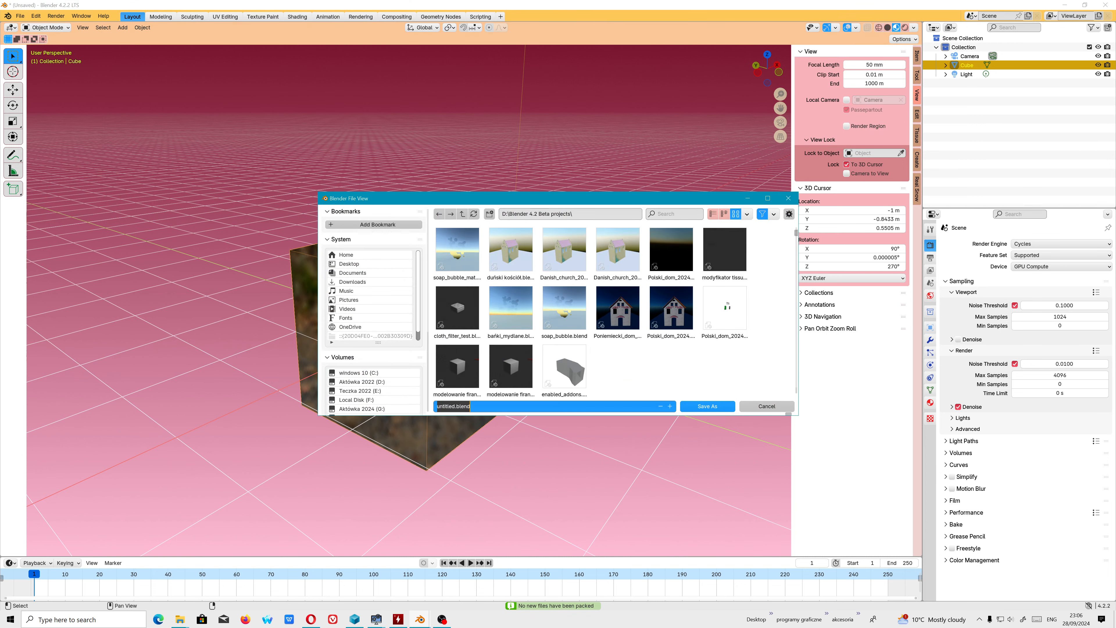
text(thin_film)
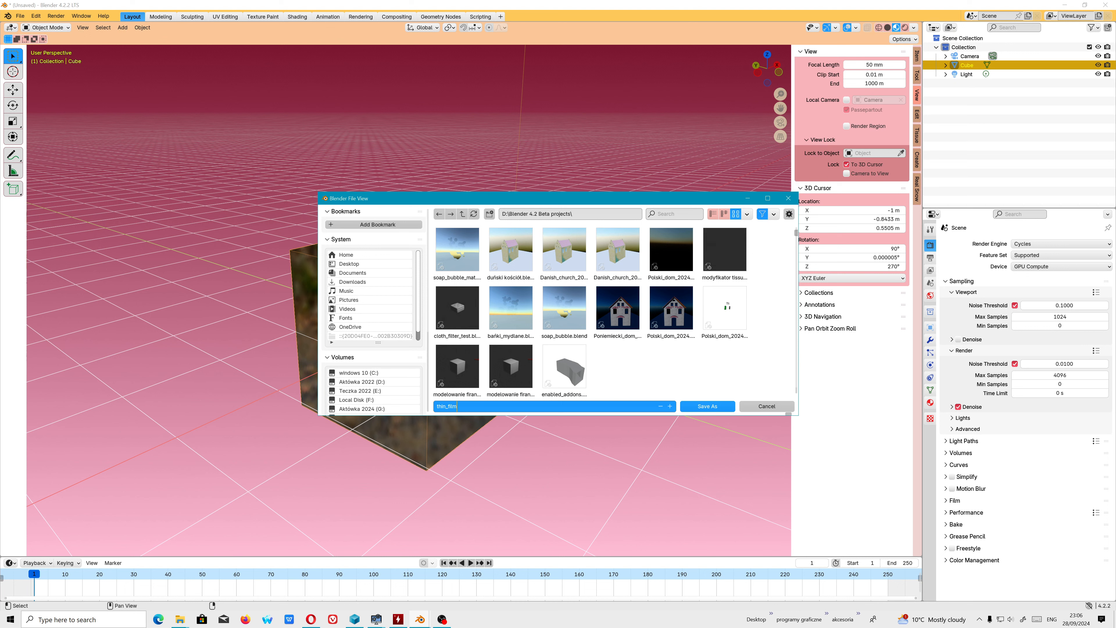
text(_mat)
key(Return)
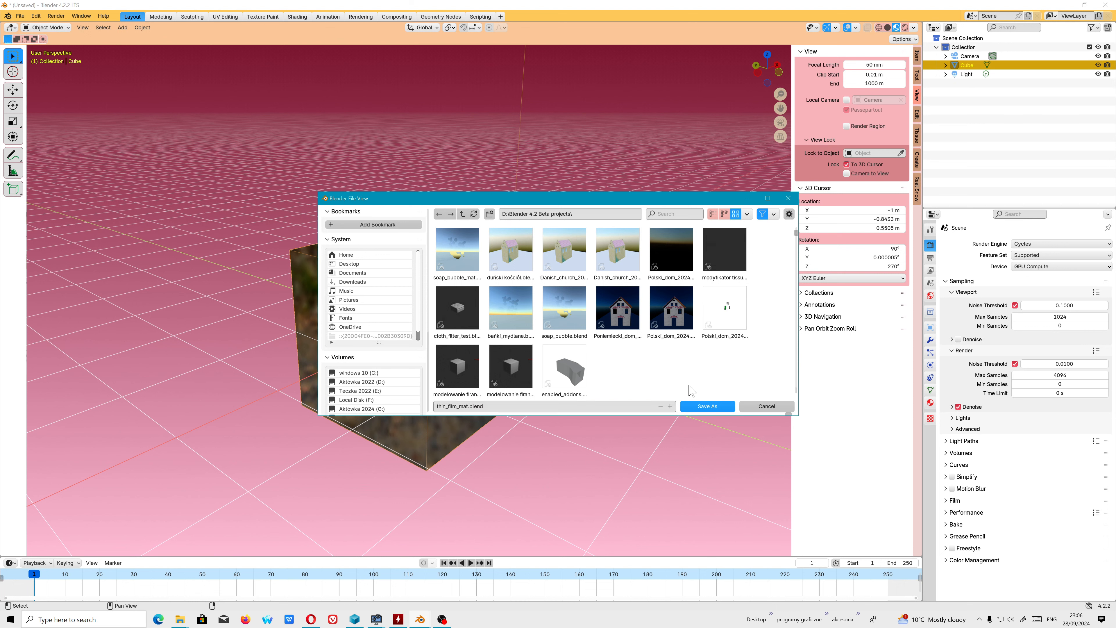
click(715, 407)
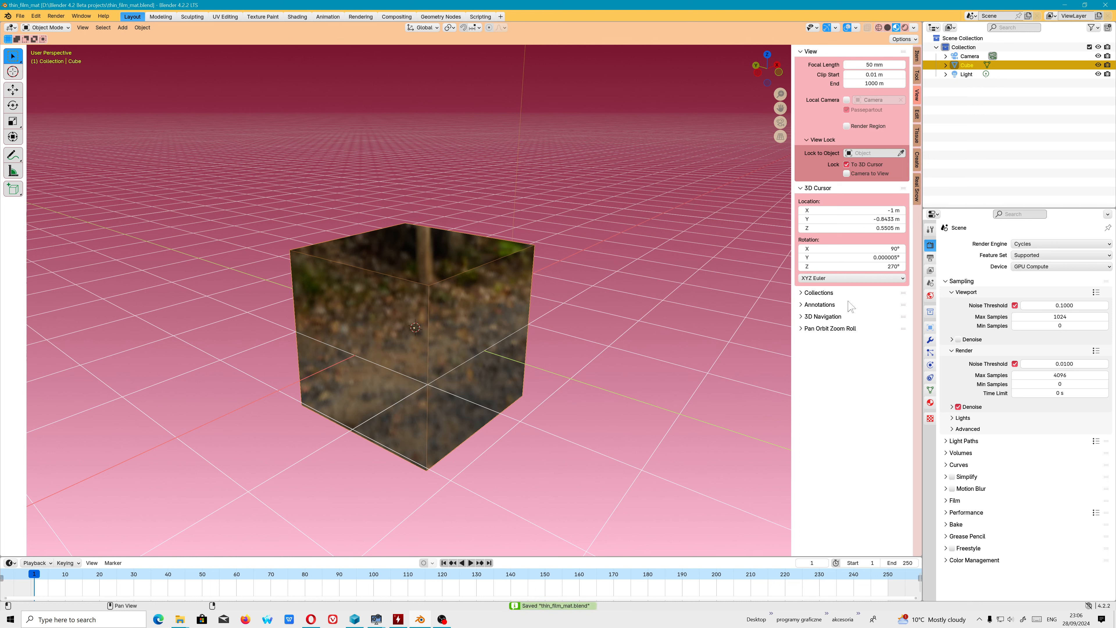
- Switch to the Shading workspace and box-select all nodes of the cube's bańki_mydlane material
click(930, 403)
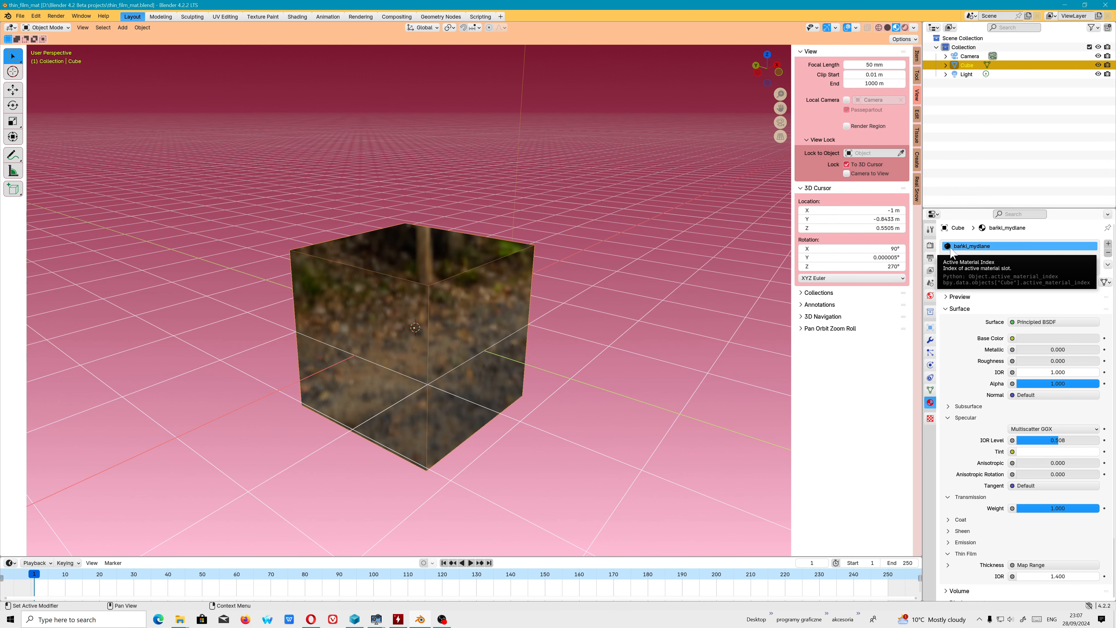
click(297, 16)
scroll(431, 453, down, 5)
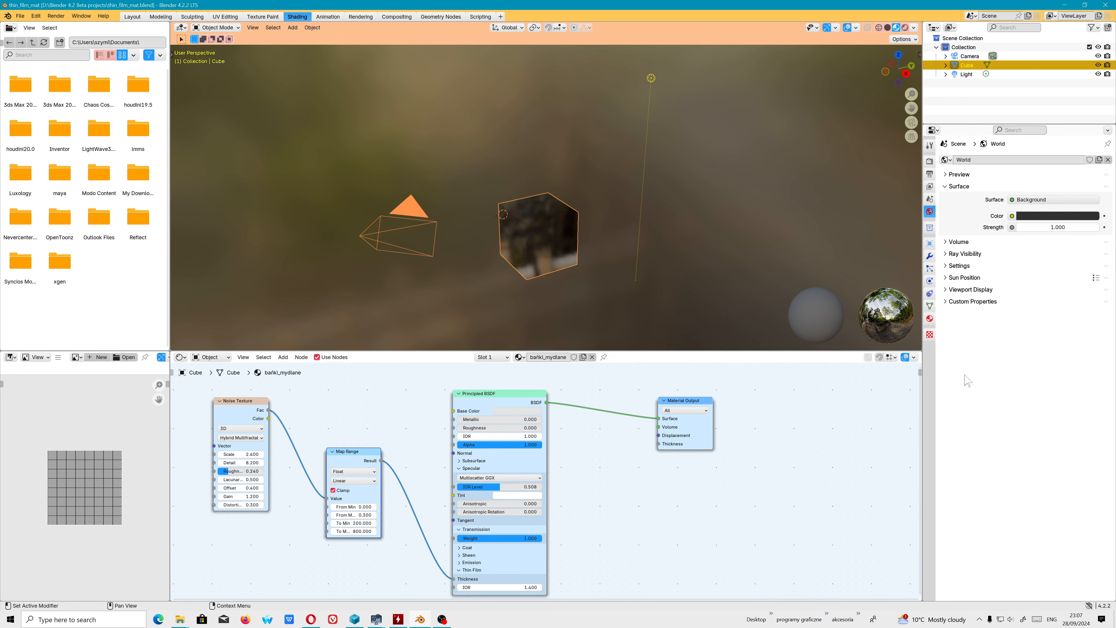
scroll(785, 426, down, 2)
middle_drag(635, 387, 550, 386)
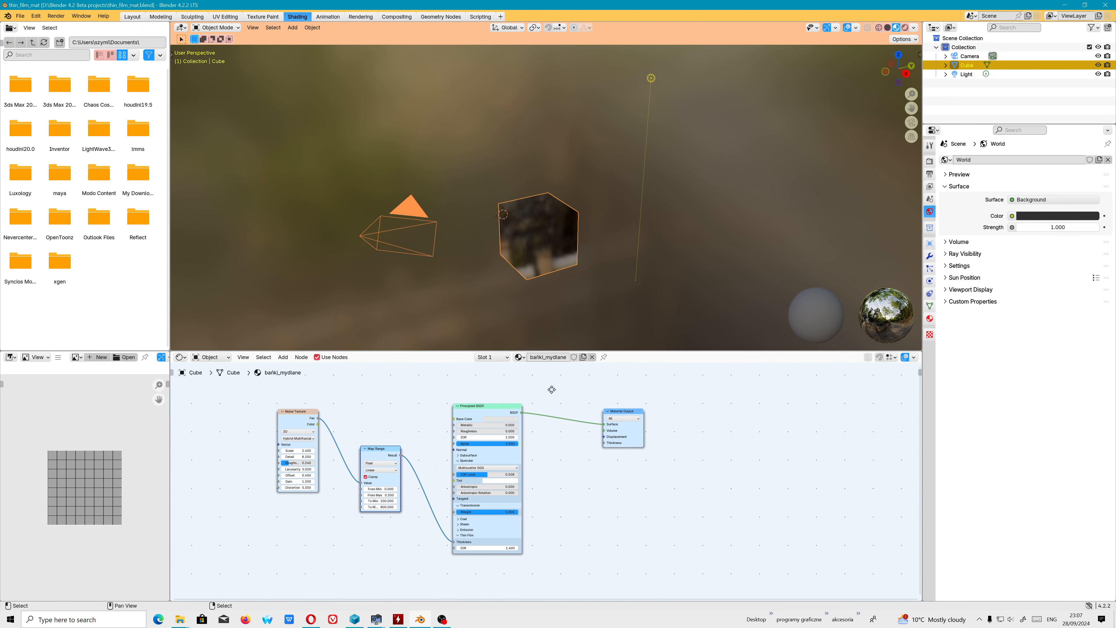
drag(236, 388, 778, 582)
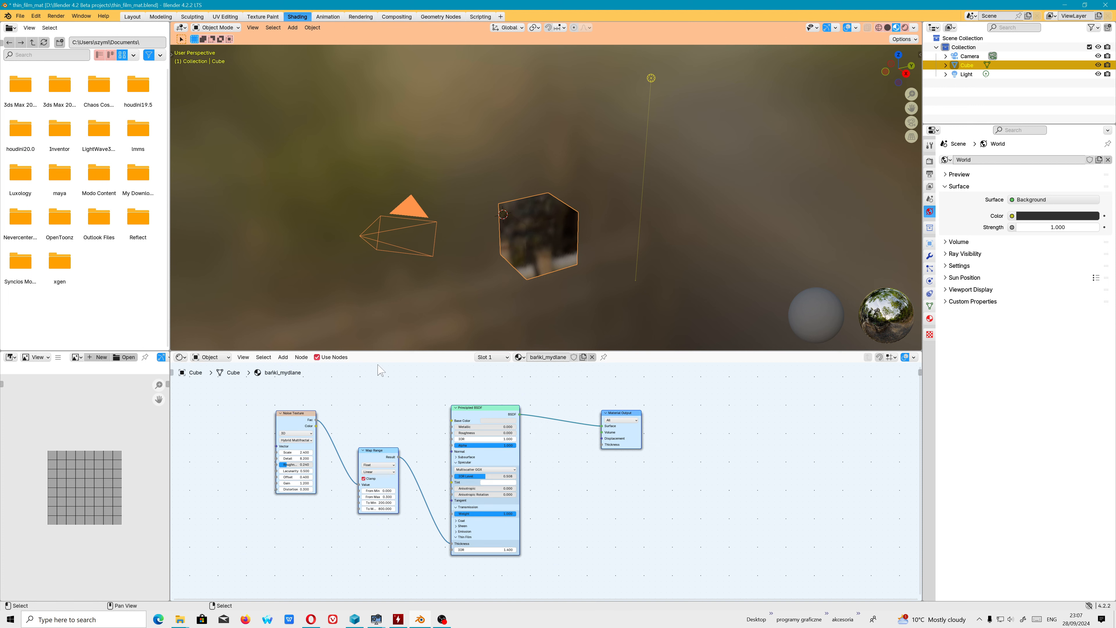
- Search the installed add-ons in the preferences for "node"
click(37, 16)
click(58, 140)
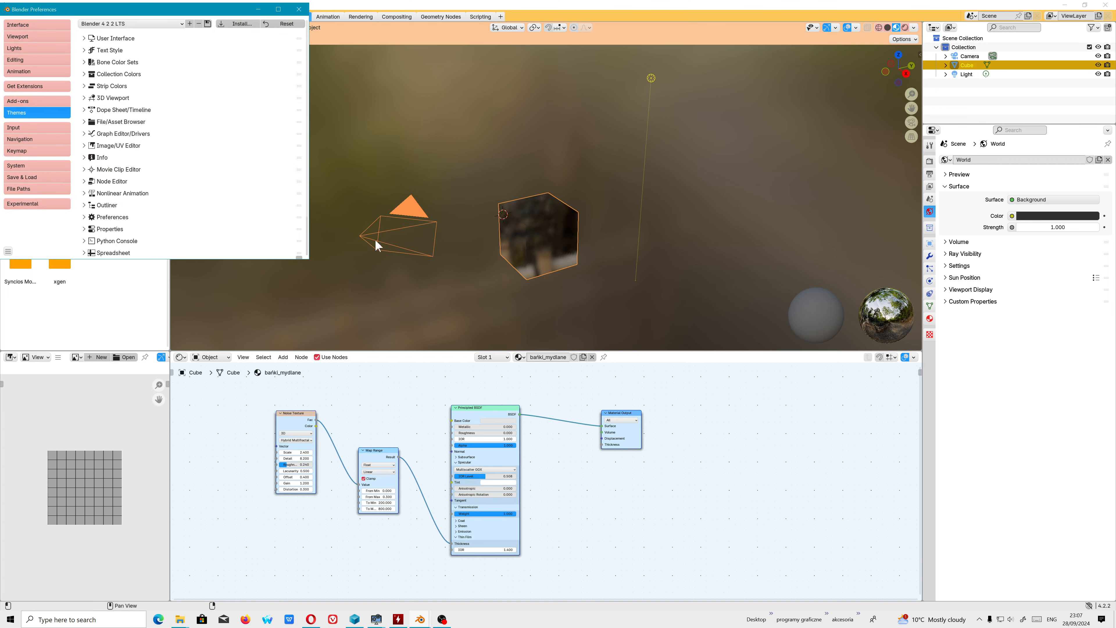
drag(188, 7, 442, 68)
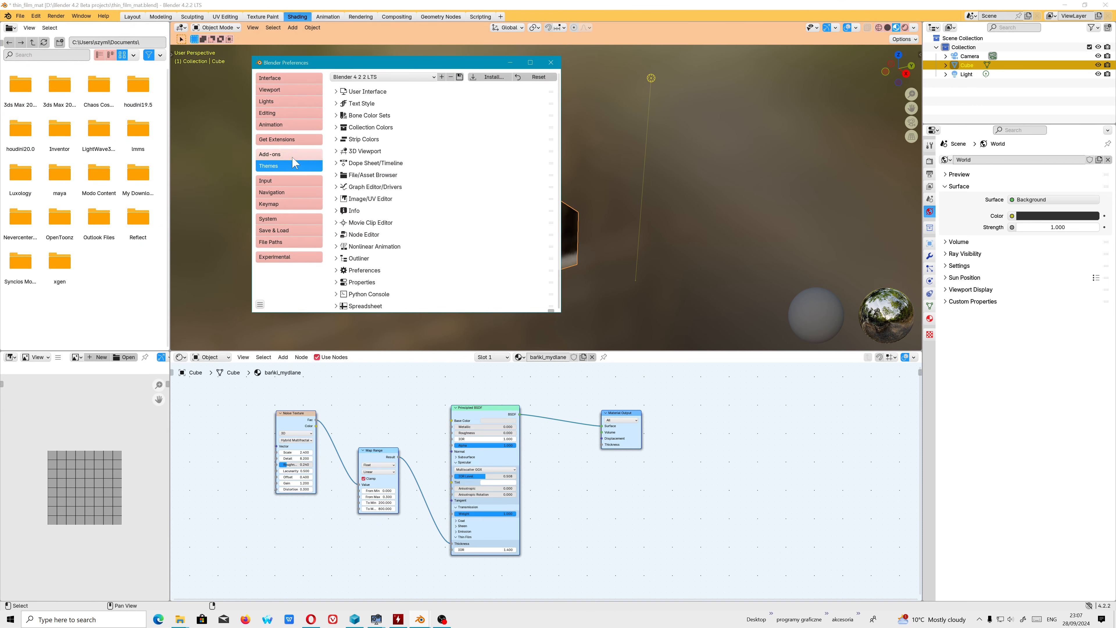
click(280, 155)
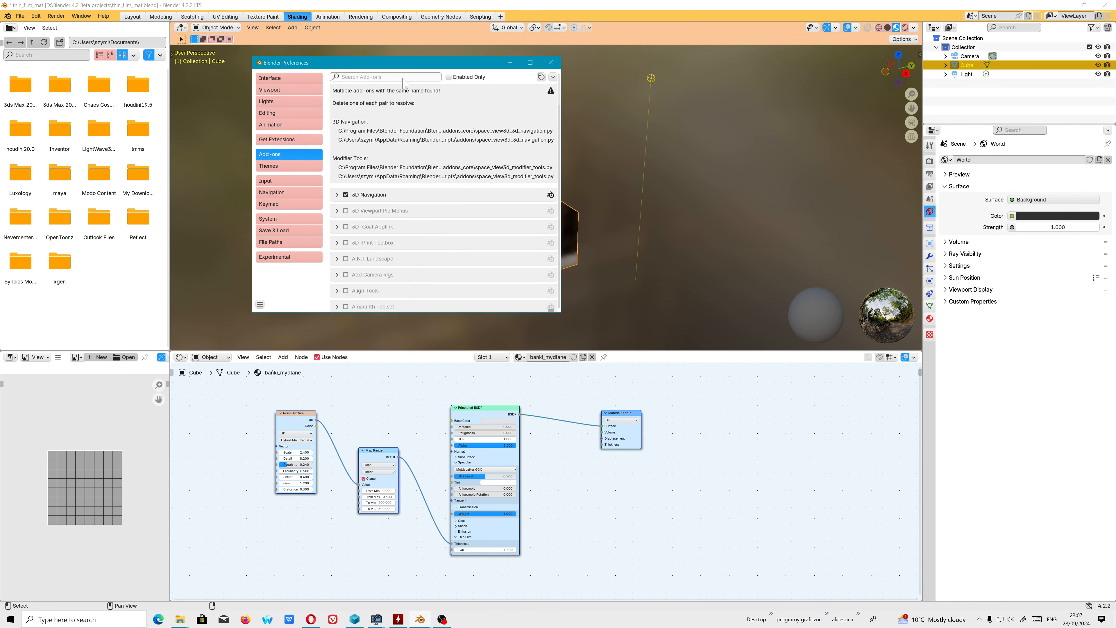
text(node)
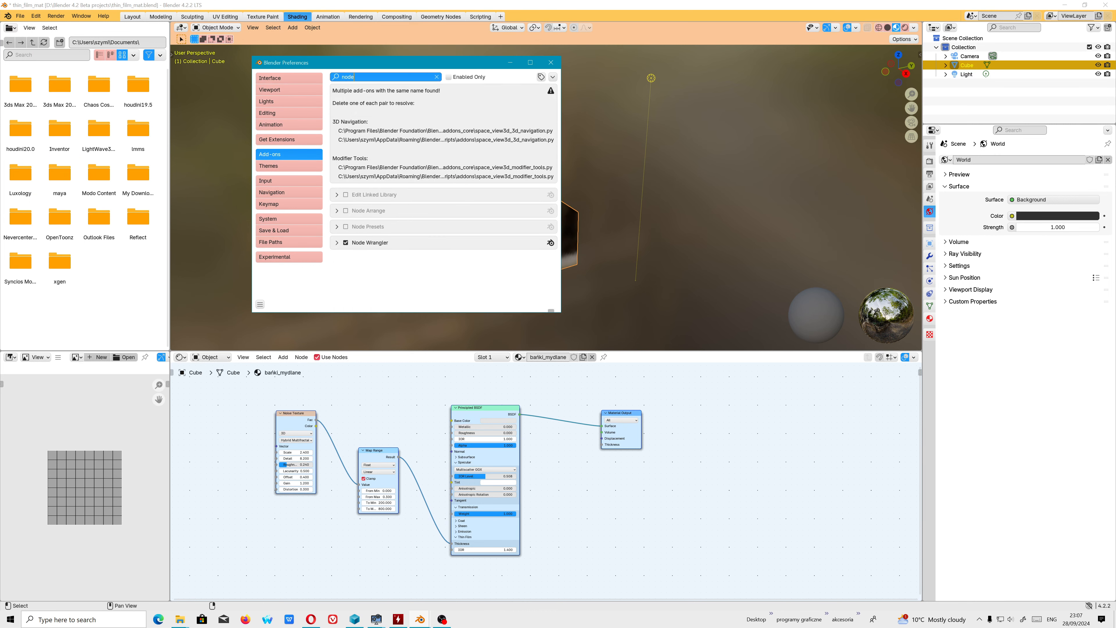
key(Return)
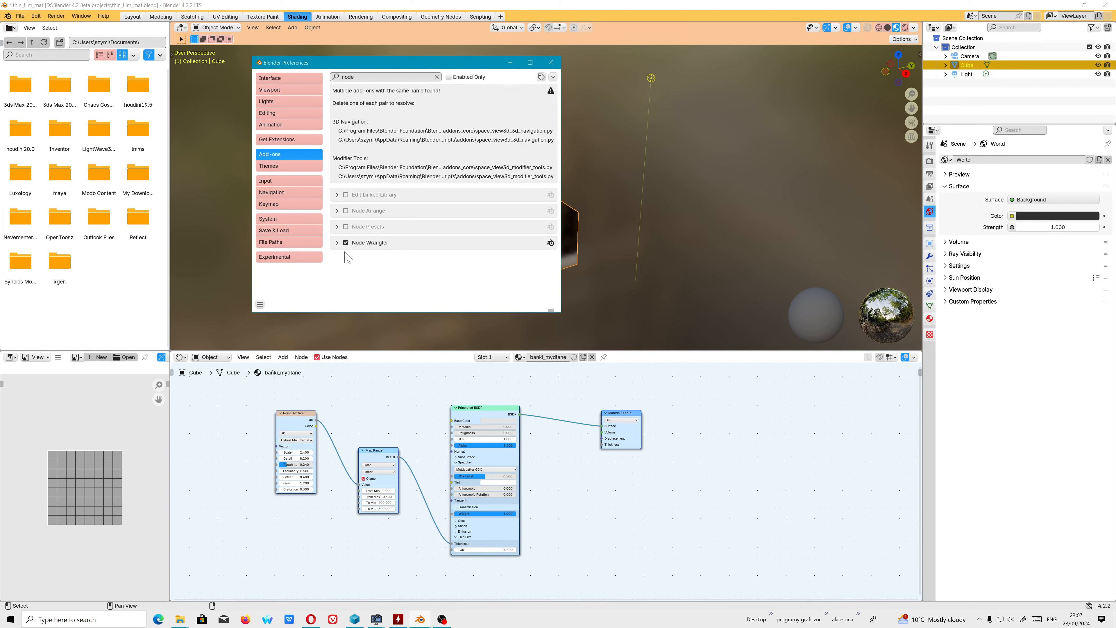
- Review the Node Wrangler add-on's details and its Mix Node Position and Hide Mix nodes preferences, closing the preferences when done
click(337, 243)
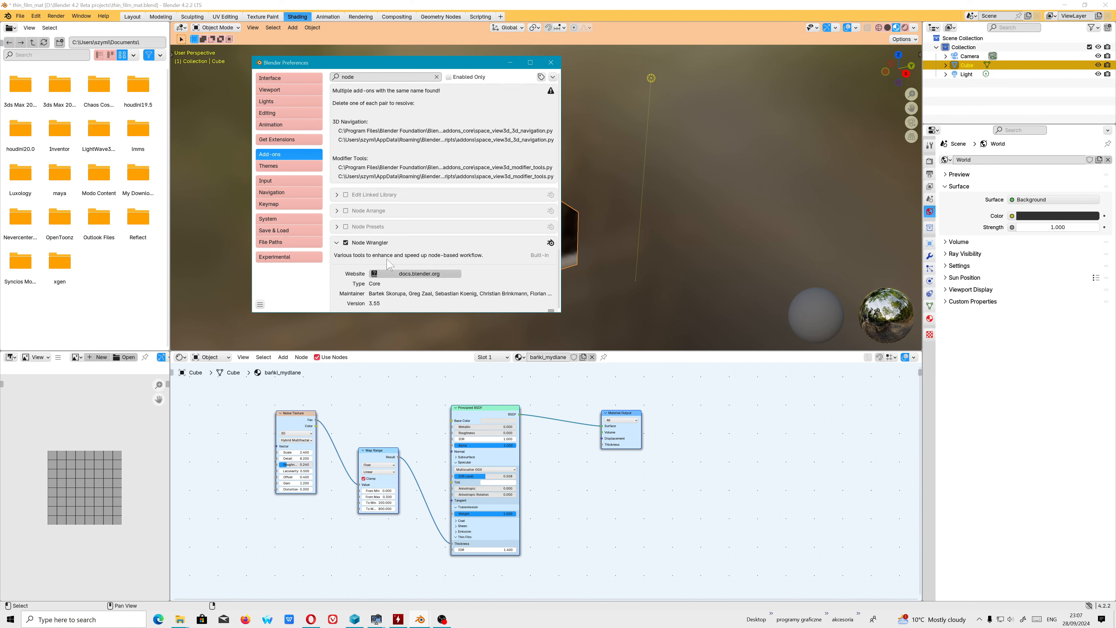
scroll(388, 263, down, 2)
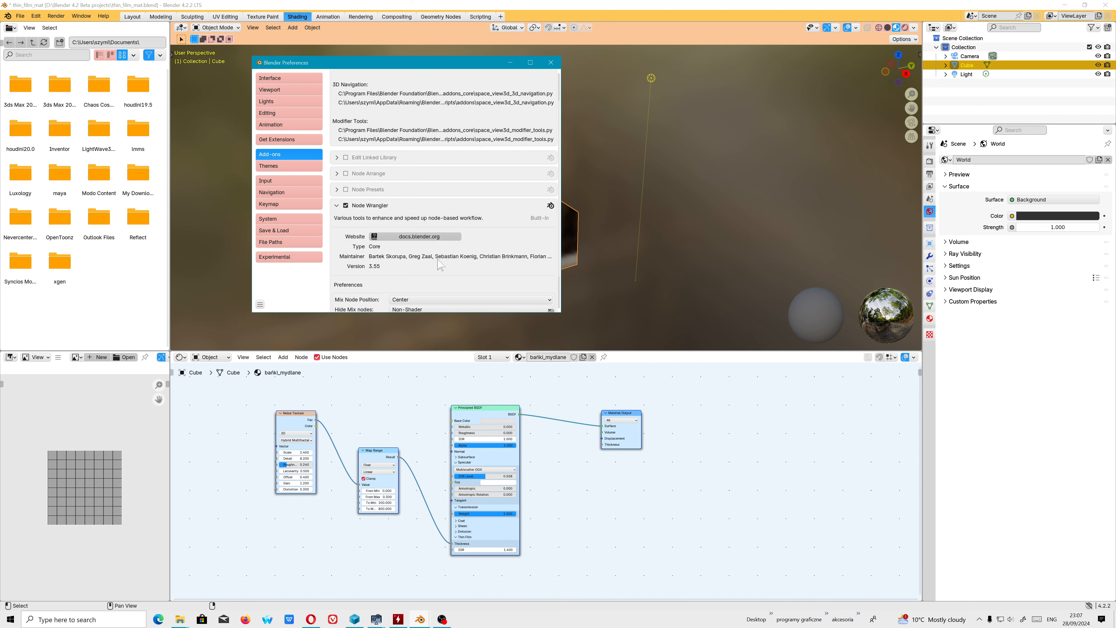
scroll(440, 265, down, 2)
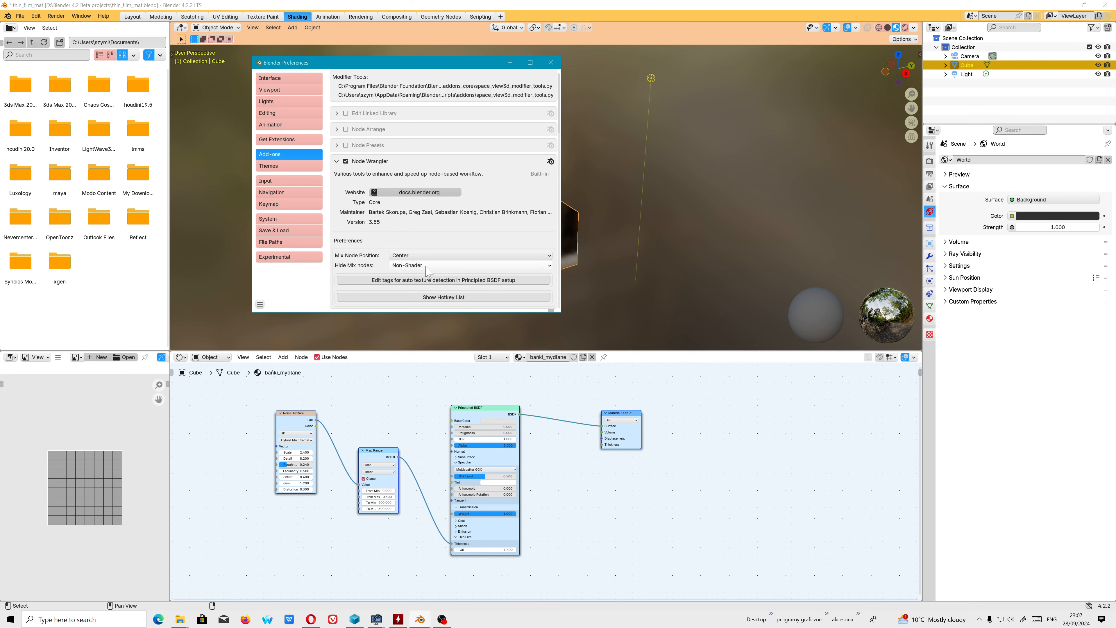
click(426, 266)
click(425, 265)
click(426, 265)
click(409, 256)
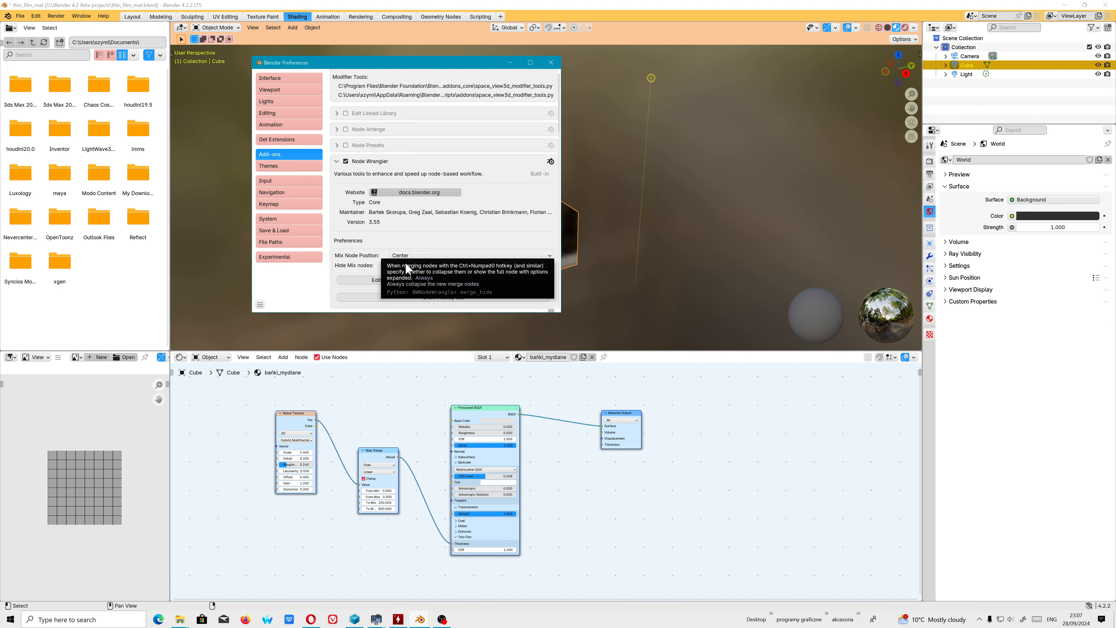
click(551, 62)
scroll(553, 254, up, 2)
scroll(552, 253, down, 2)
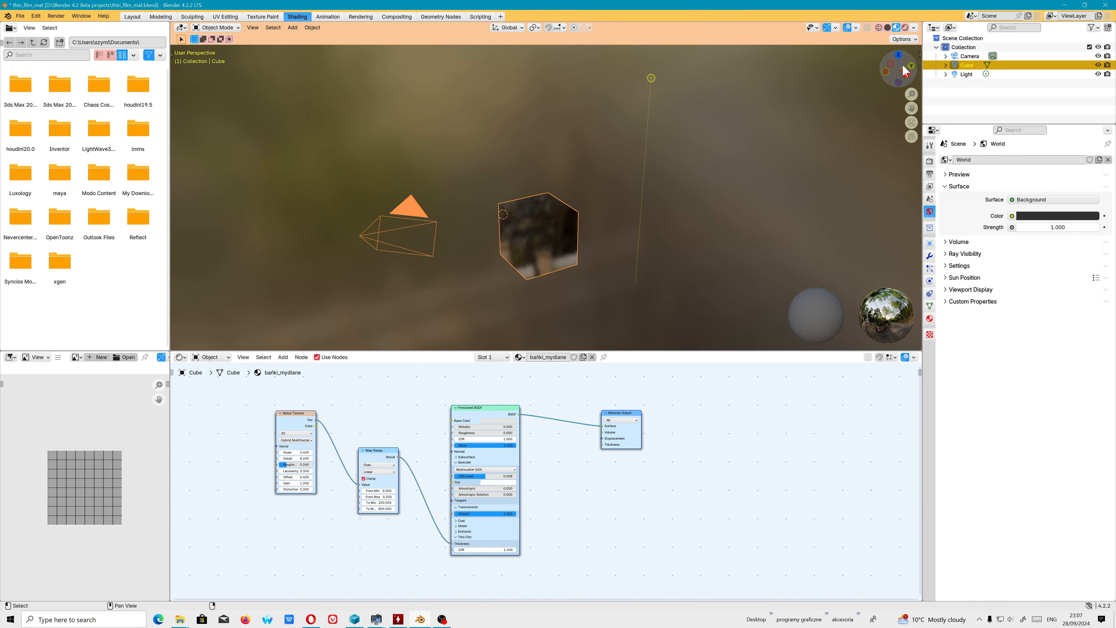
click(914, 27)
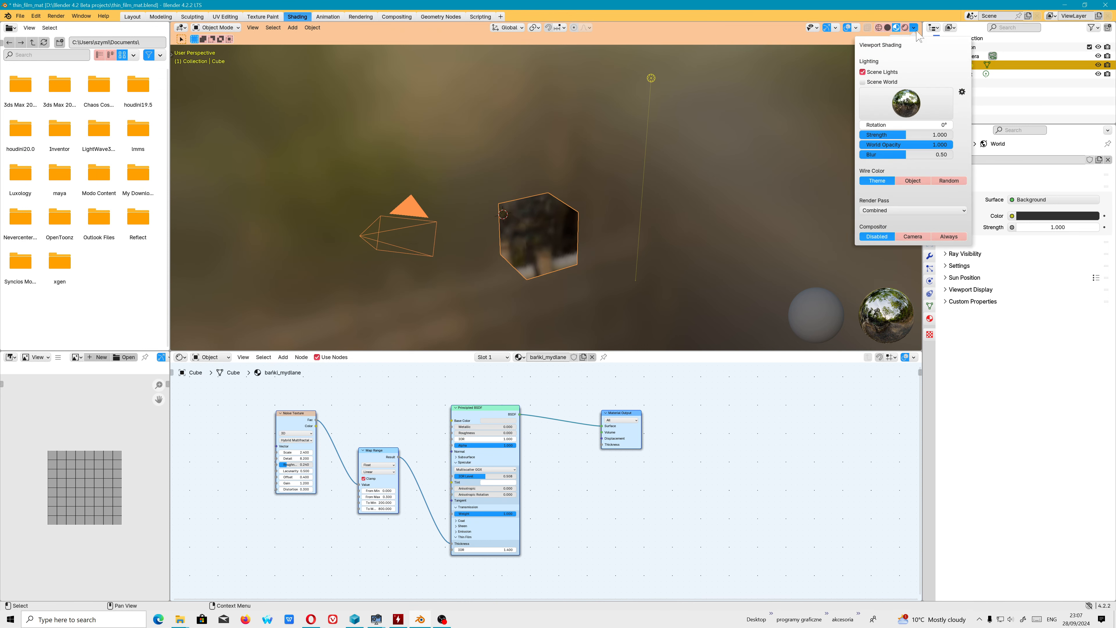
click(915, 28)
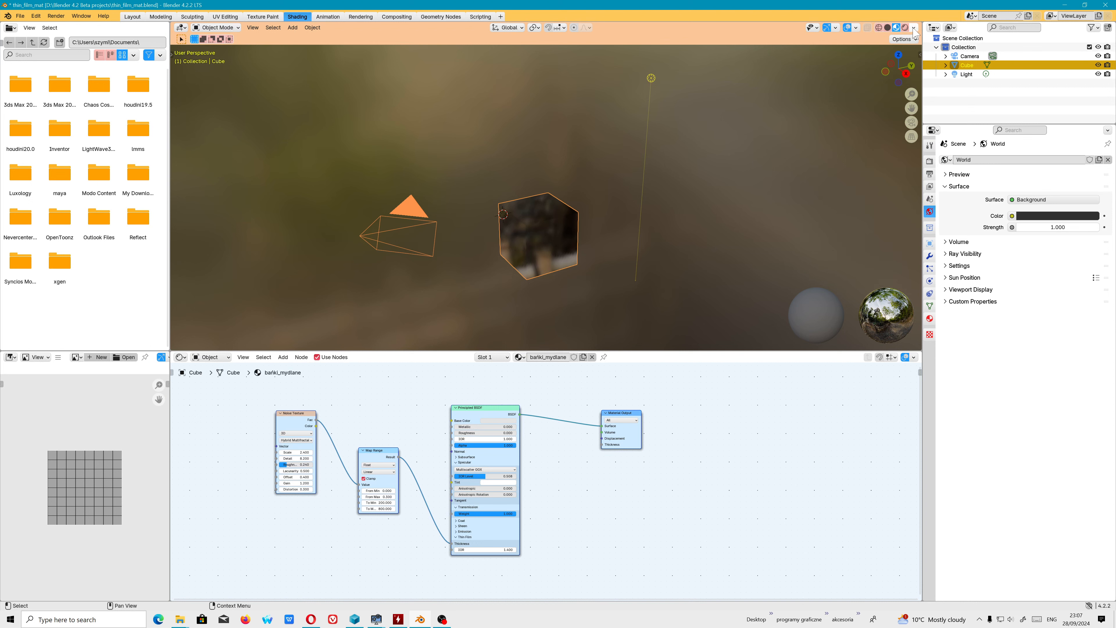
click(914, 27)
click(914, 28)
click(857, 28)
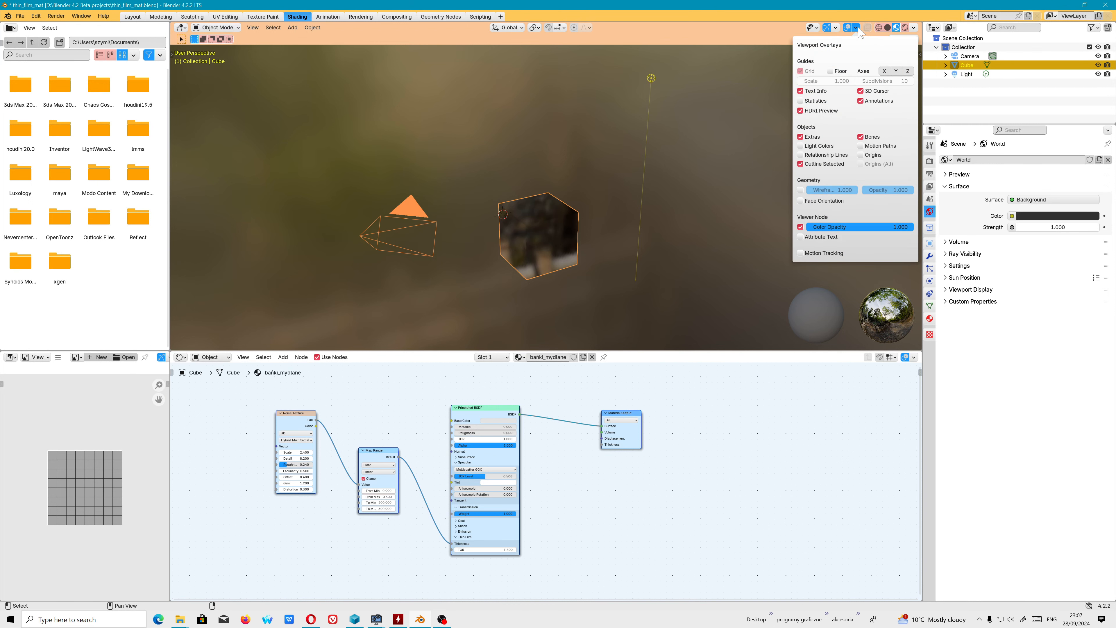
click(857, 28)
click(847, 27)
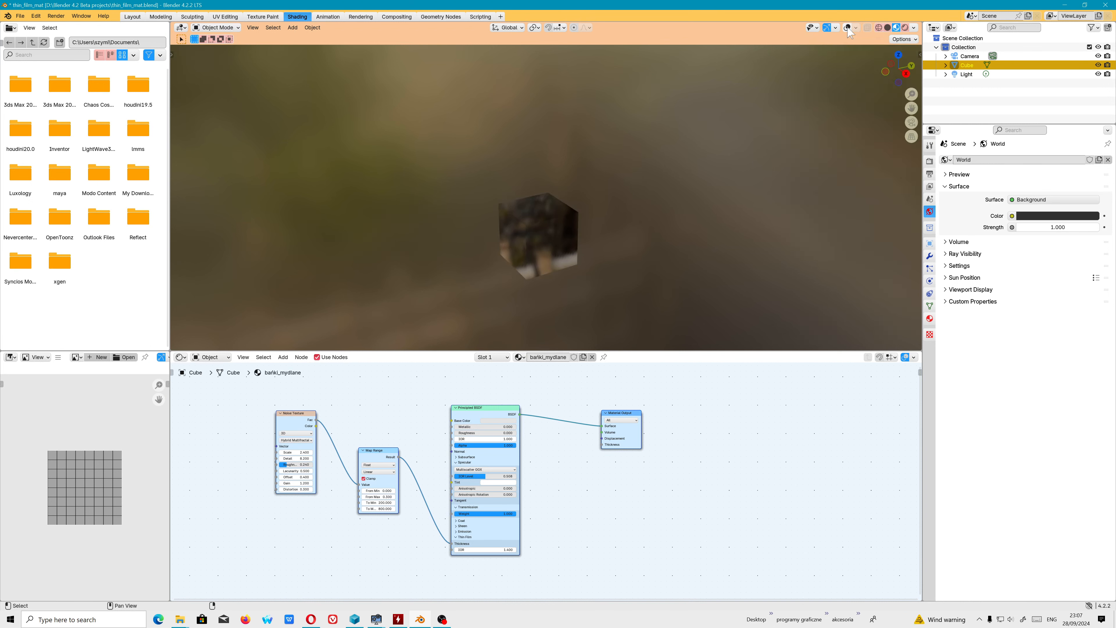
click(848, 27)
- Enable the wireframe overlay at 0.433 opacity and raise the viewport HDRI lighting strength to about 1.9
click(857, 27)
click(800, 189)
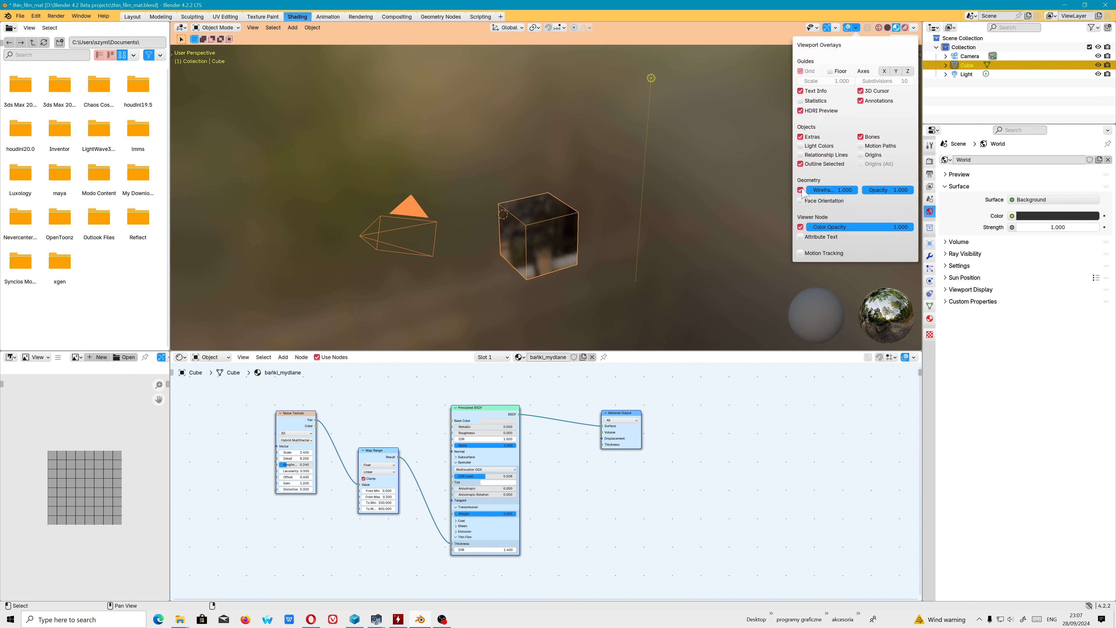
drag(891, 190, 876, 190)
click(914, 28)
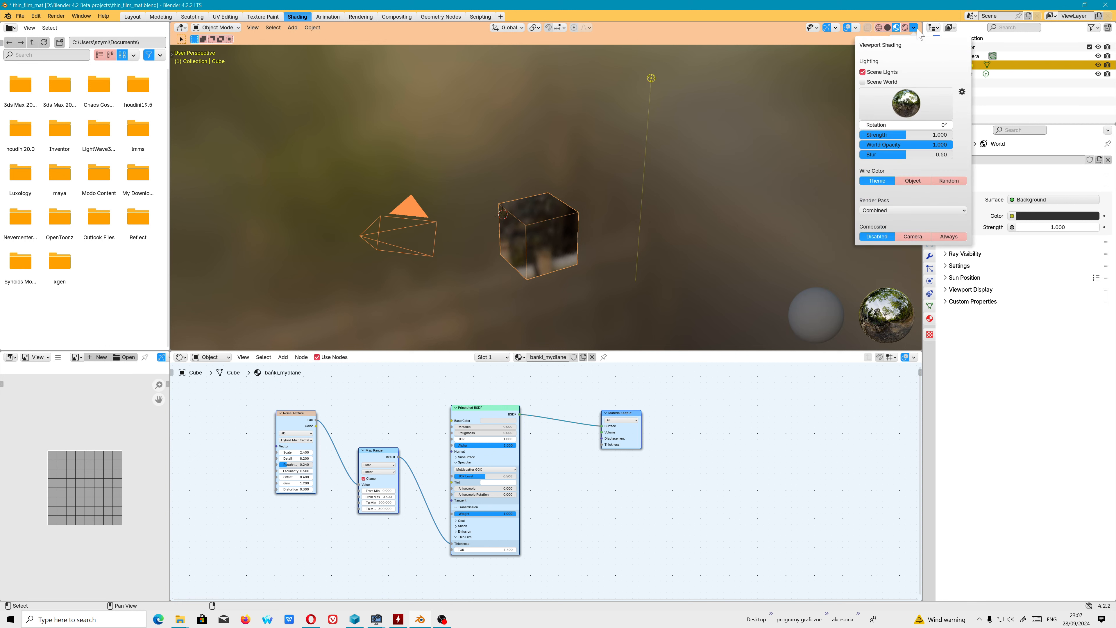
drag(899, 135, 941, 136)
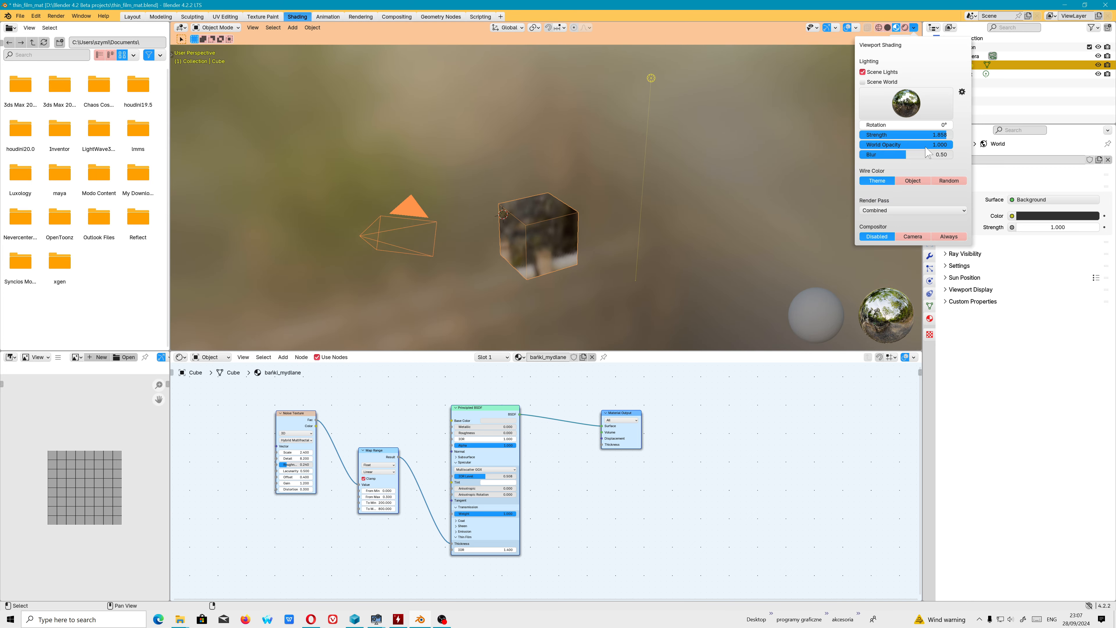
- Show the floor grid in the 3D viewport and adjust the viewport's HDRI environment display
click(856, 28)
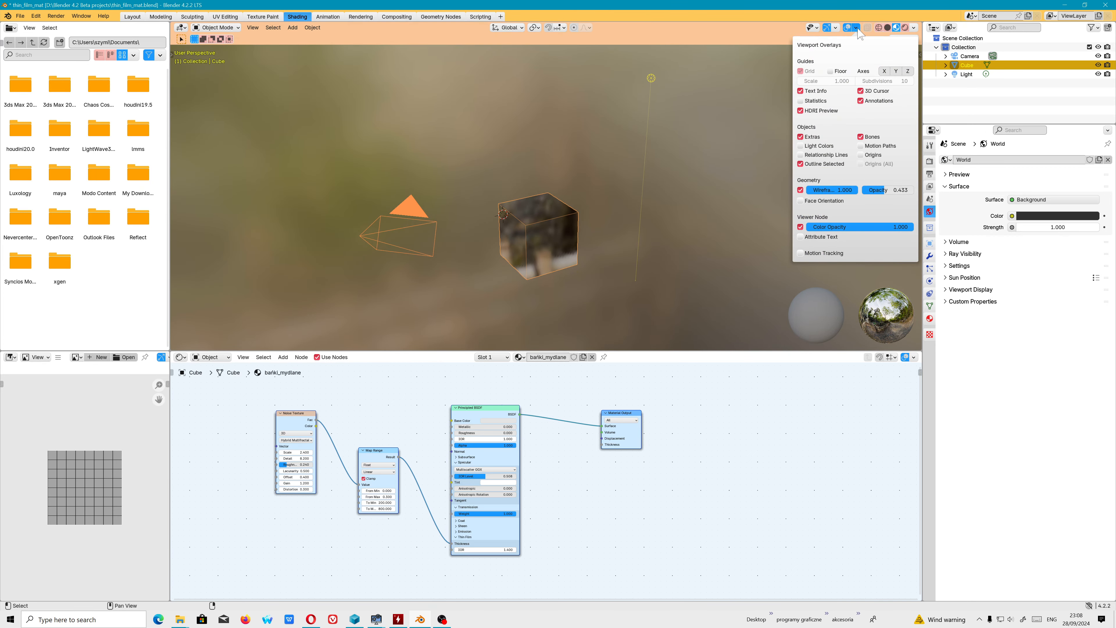
click(831, 72)
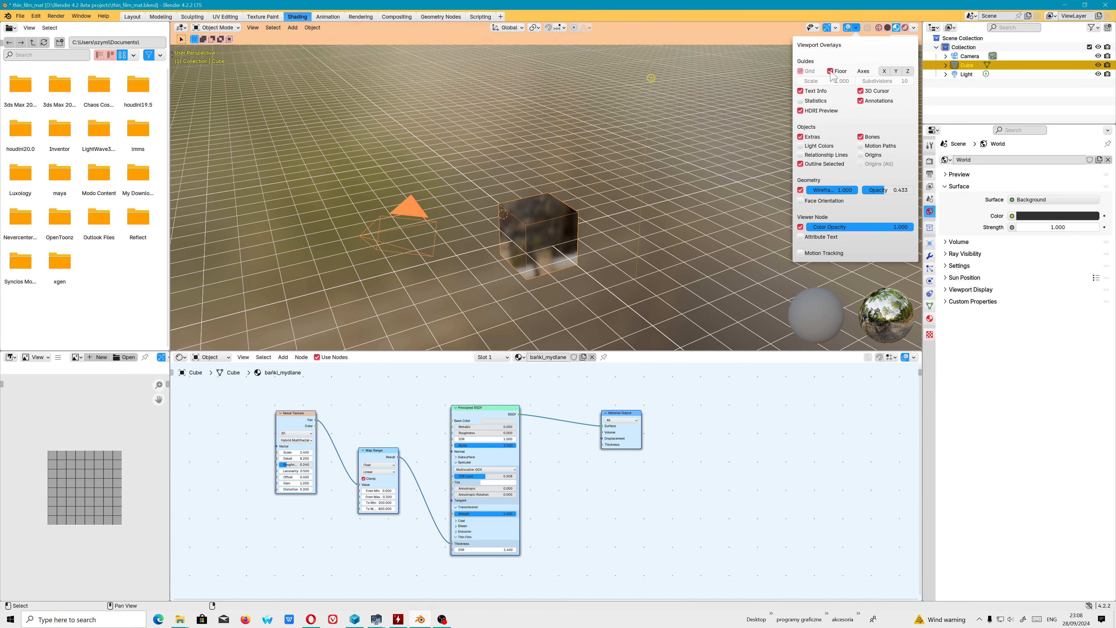
click(914, 28)
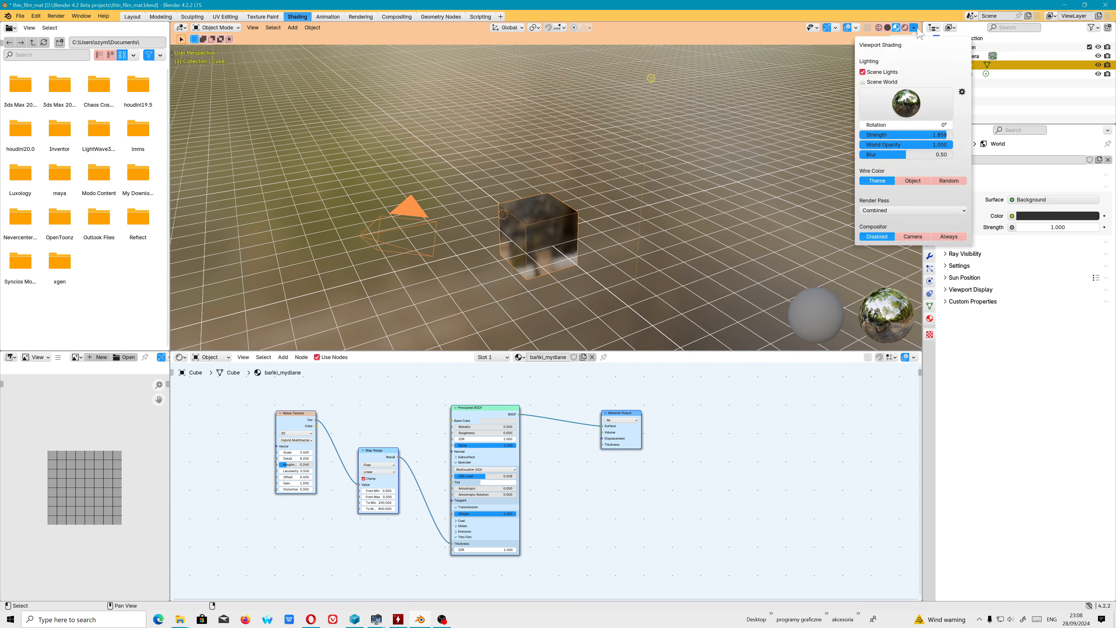
mouse_move(926, 154)
mouse_down()
mouse_move(940, 155)
mouse_move(940, 135)
mouse_move(958, 135)
mouse_move(945, 134)
mouse_up()
scroll(569, 220, up, 2)
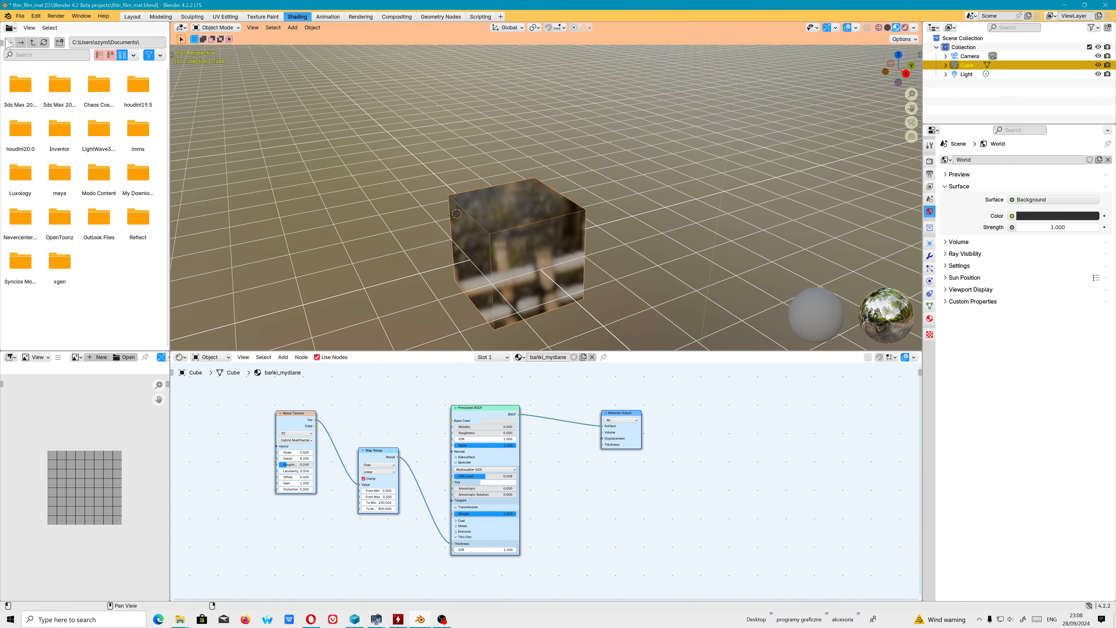
- Save the current project file
click(20, 16)
click(35, 75)
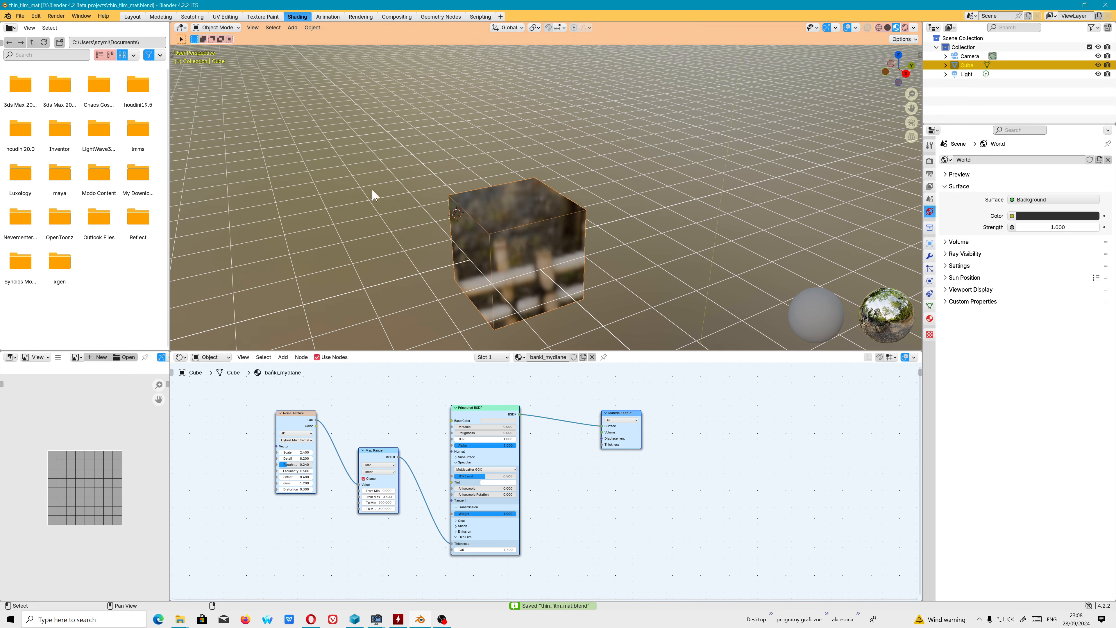
- Switch the shader editor to the World nodes and add a Sky Texture whose color feeds the Background color
click(210, 357)
click(211, 379)
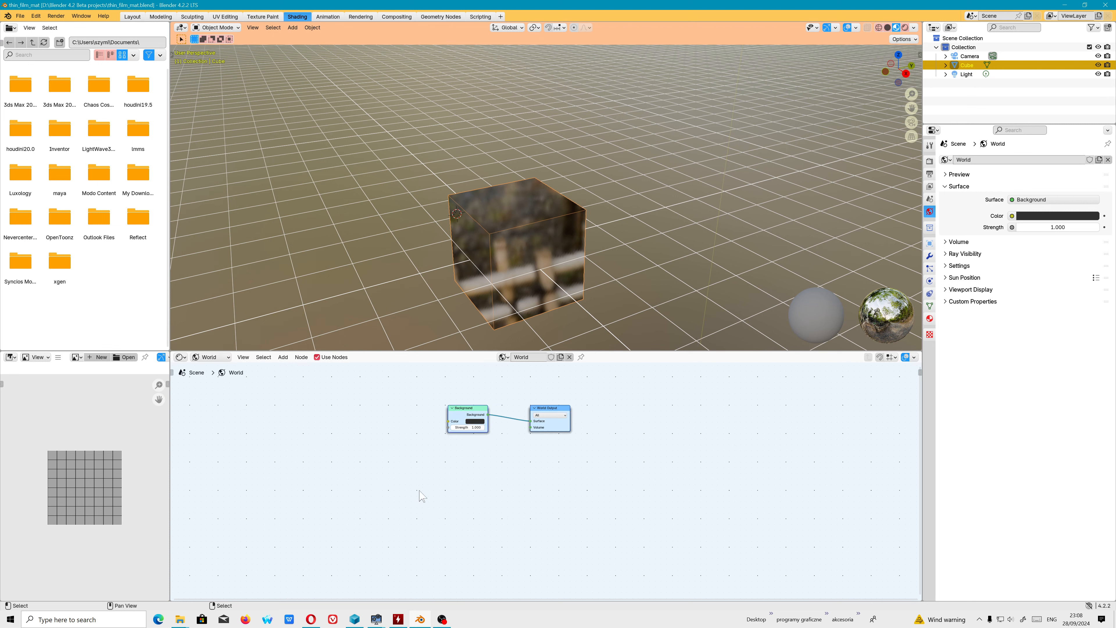
scroll(366, 451, up, 2)
click(283, 356)
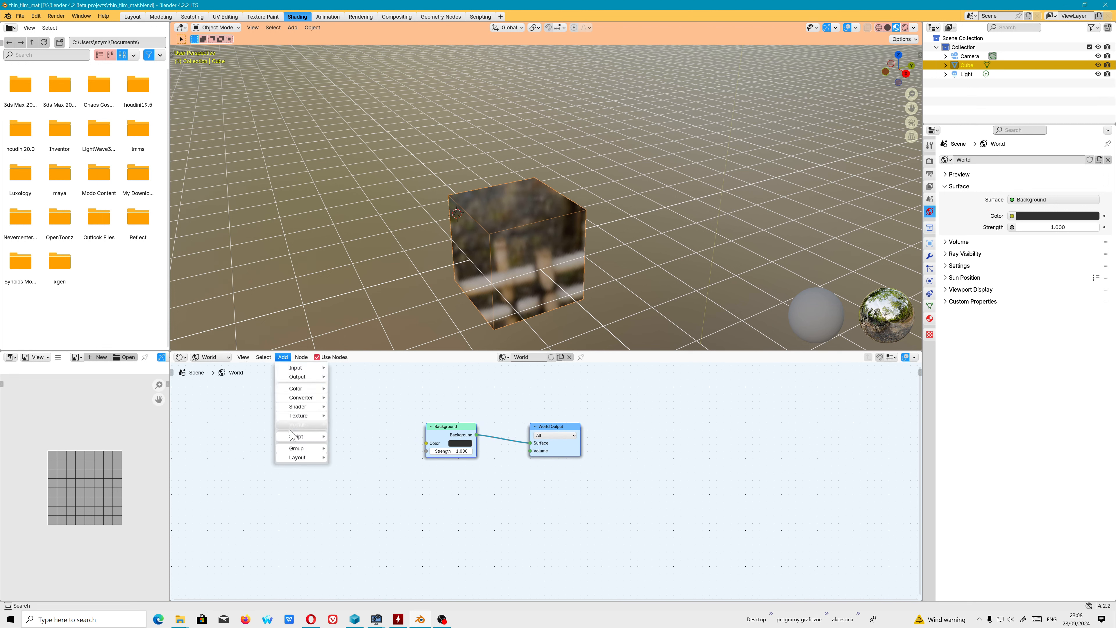
mouse_move(310, 415)
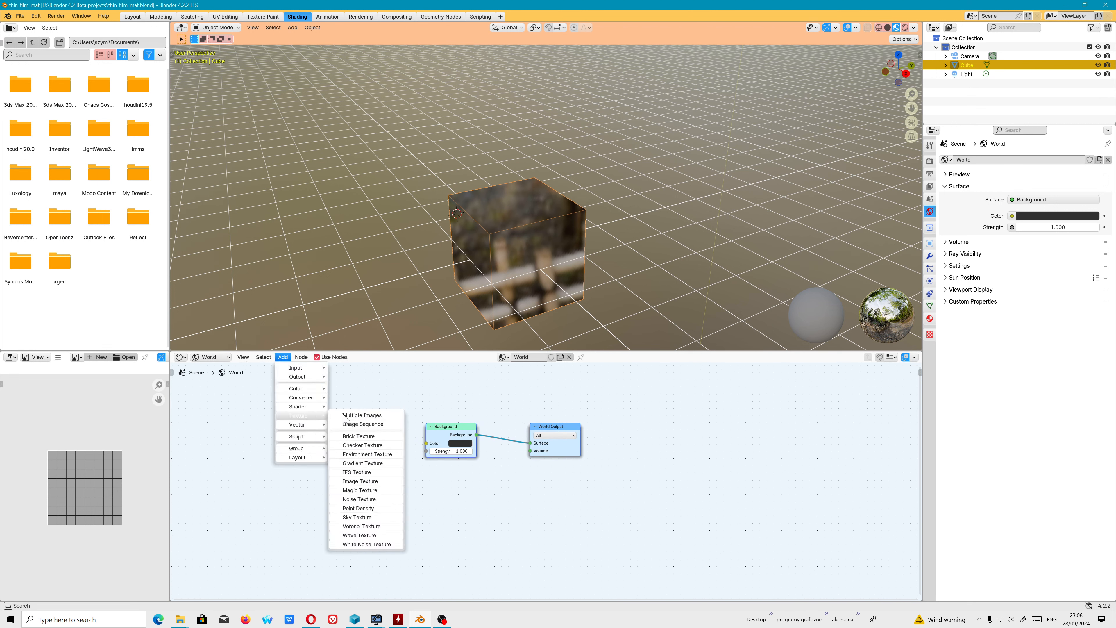
click(366, 517)
click(363, 442)
drag(350, 420, 426, 443)
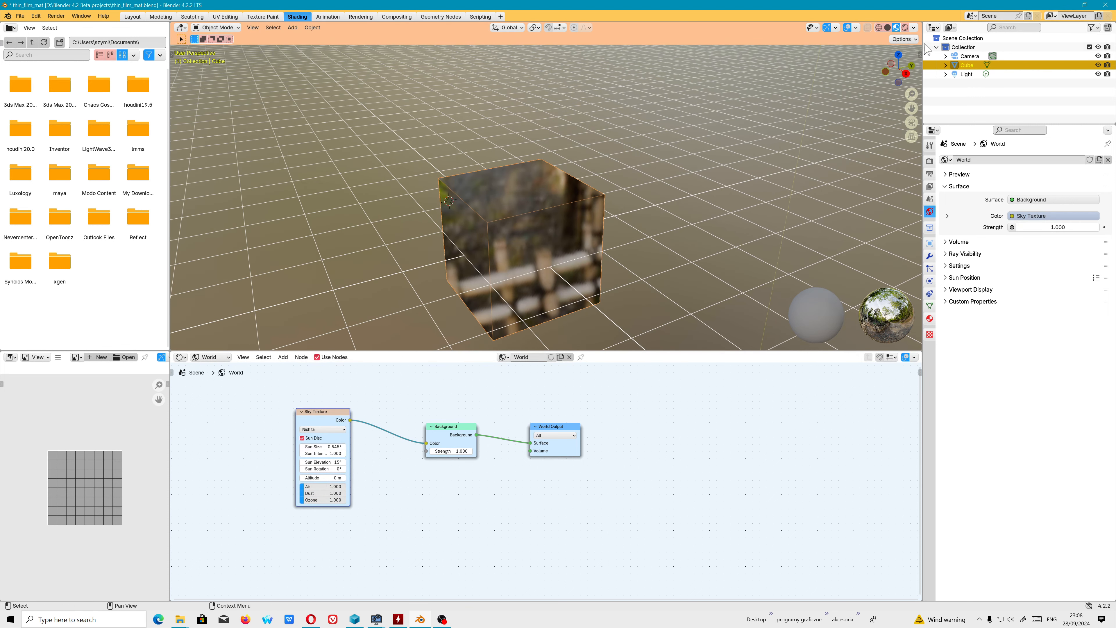
- Switch the viewport to rendered shading and set the Sky Texture's sun elevation to 51° while inspecting the cube
click(905, 28)
scroll(561, 257, down, 2)
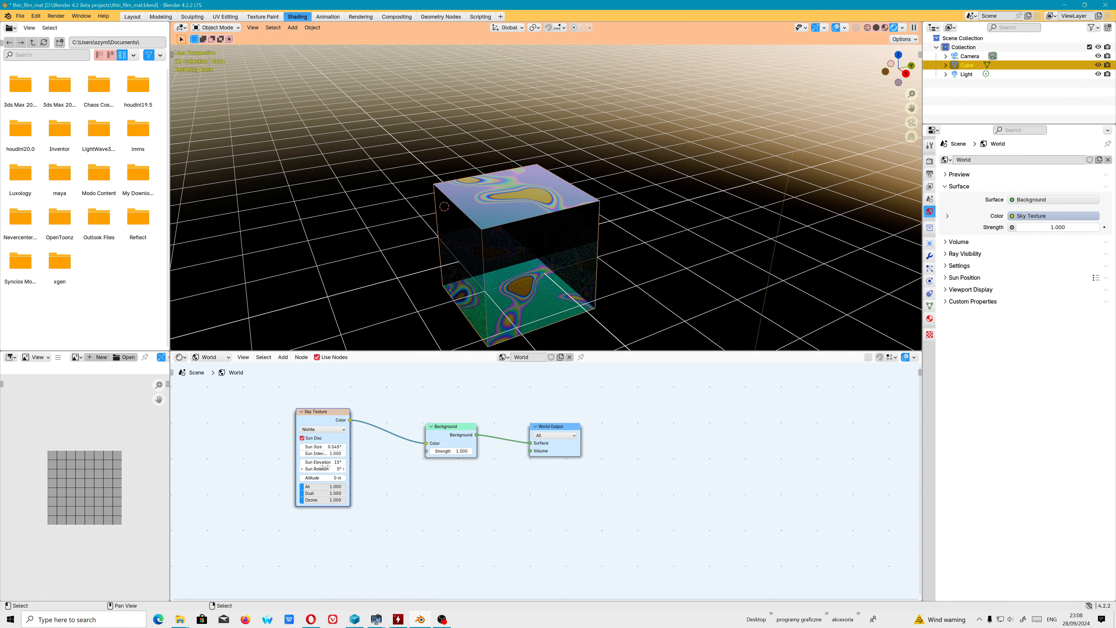
drag(329, 462, 370, 462)
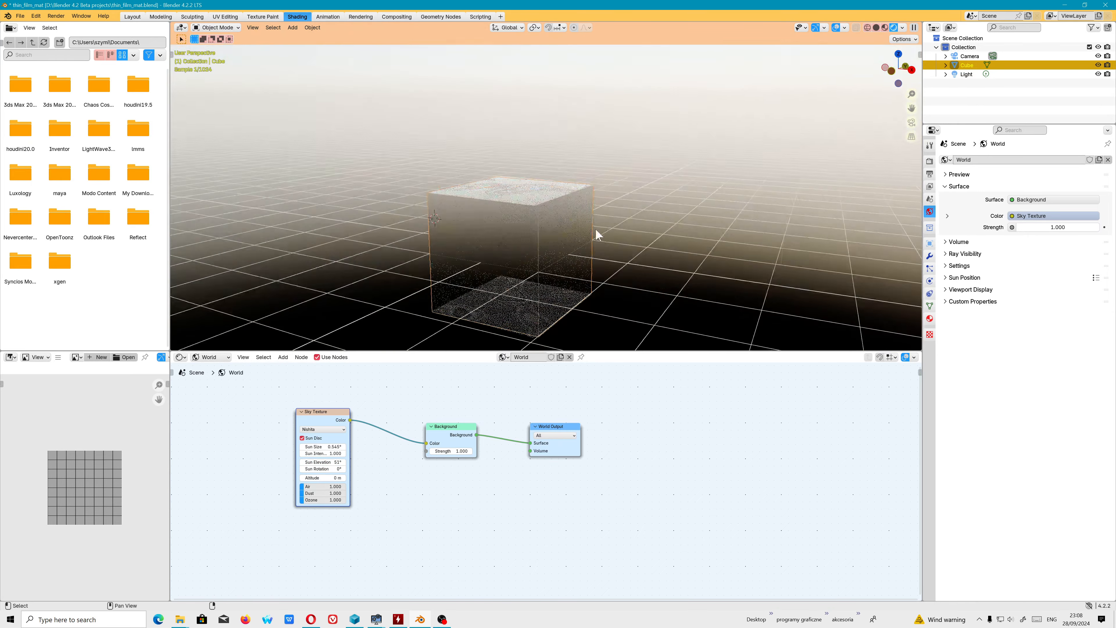
scroll(571, 239, up, 2)
middle_drag(557, 250, 523, 214)
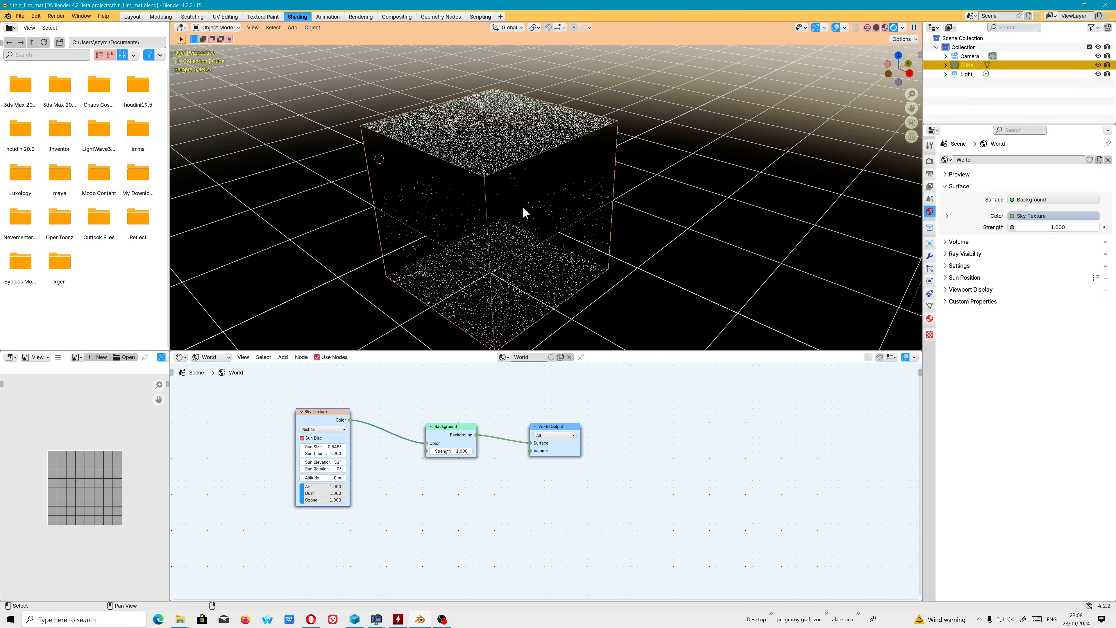
scroll(528, 251, up, 2)
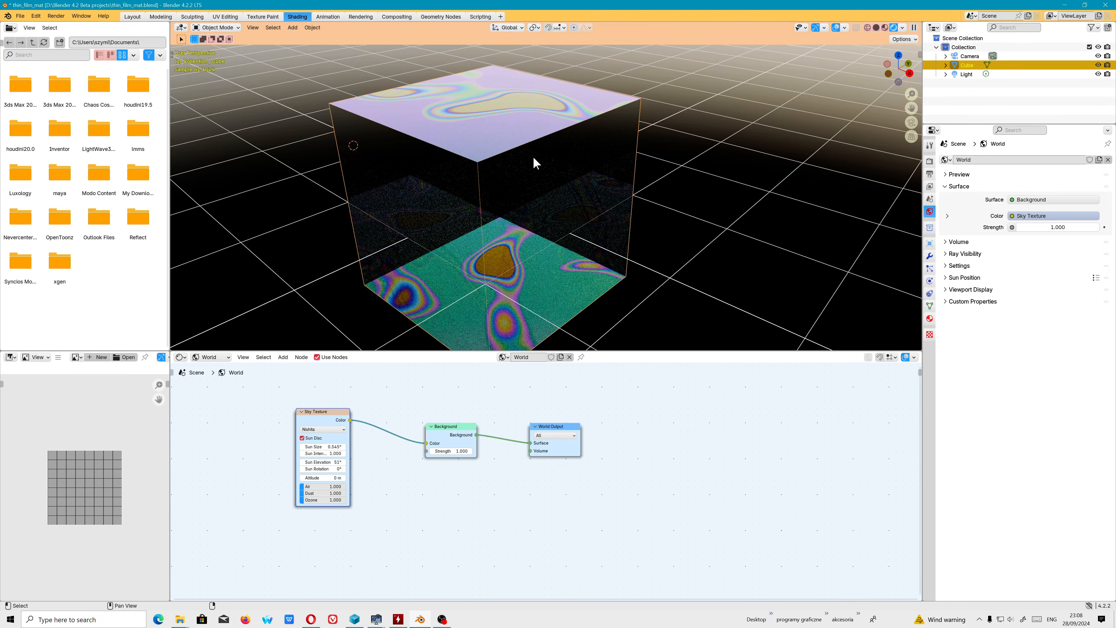
scroll(439, 264, down, 2)
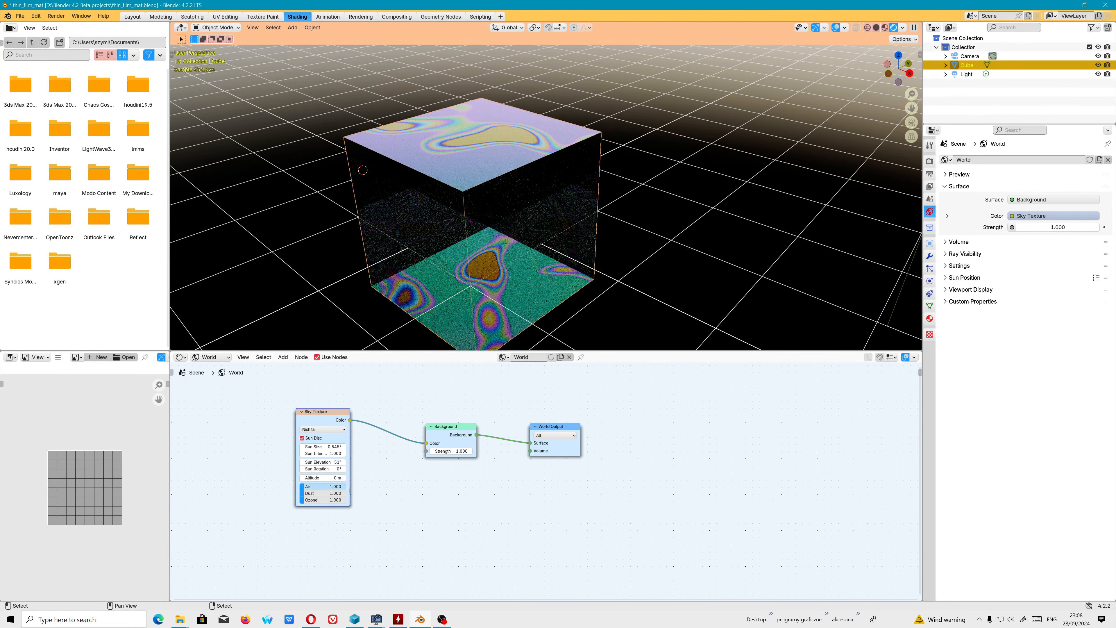
- Set the Sky Texture's Air to about 0.467, Dust to 1.190 and Ozone to its maximum
mouse_move(325, 487)
mouse_down()
mouse_move(336, 486)
mouse_move(318, 486)
mouse_up()
middle_drag(520, 177, 522, 150)
drag(301, 486, 346, 500)
- Set the sky's sun rotation to -18.6° and sun intensity to 1.700, with the Background strength at 0.700
drag(323, 469, 308, 469)
drag(323, 453, 334, 453)
drag(451, 451, 443, 451)
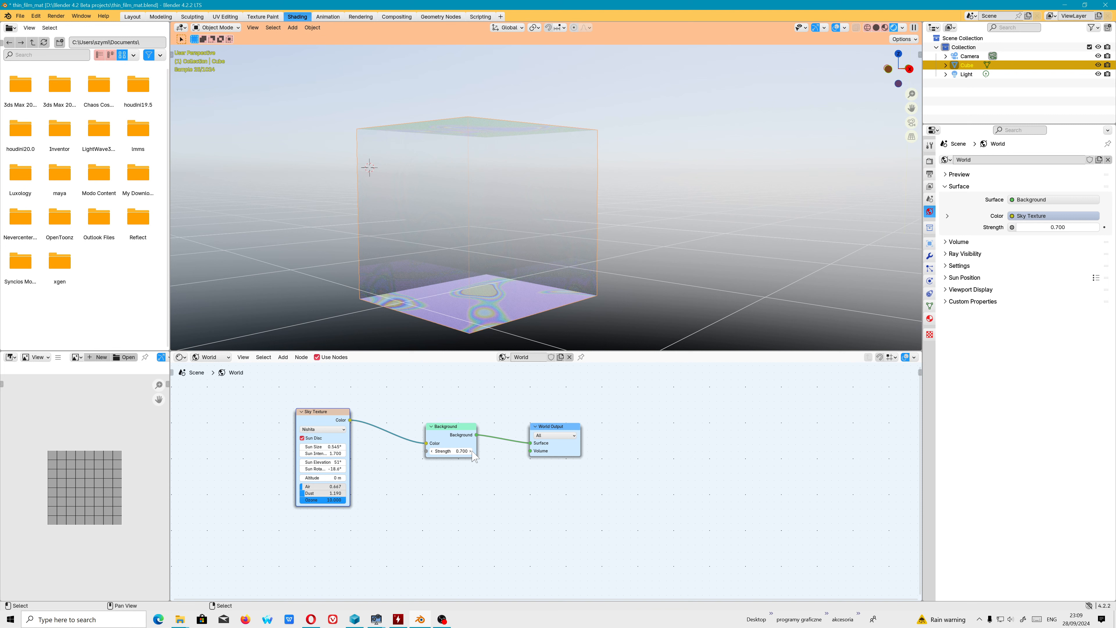
- Lower the Sky Texture's sun elevation to about 32°
click(328, 478)
click(329, 470)
drag(330, 462, 308, 462)
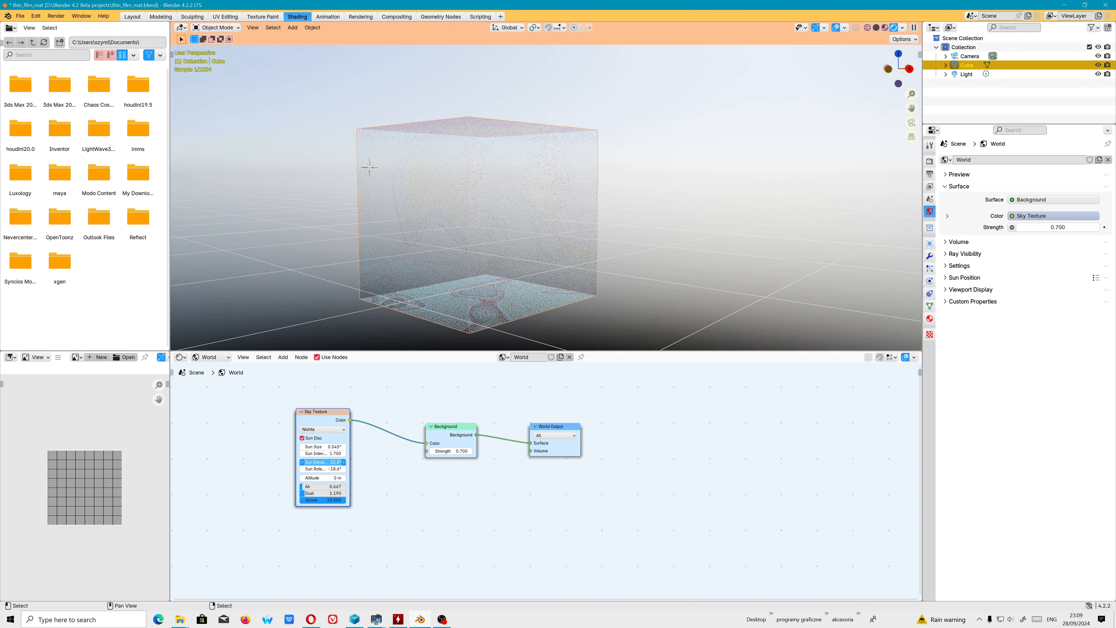